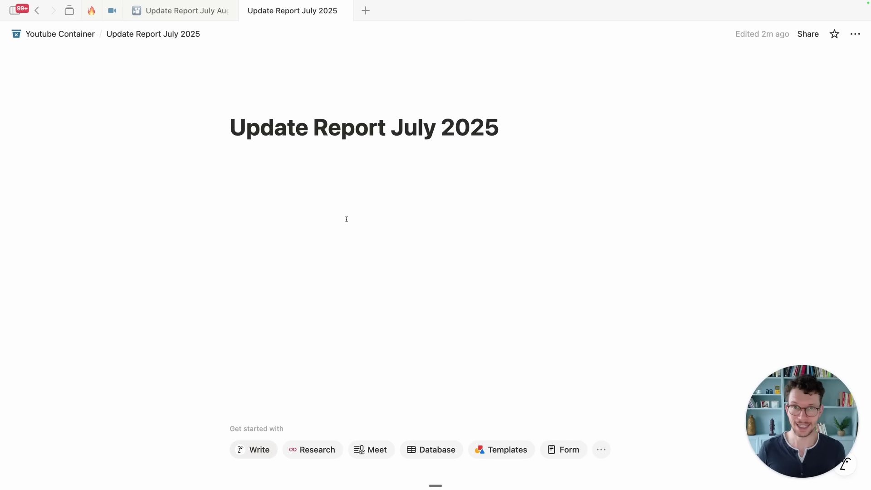
Step: Show this window's tab groups while the Update Report July 2025 page is open
left_click(405, 194)
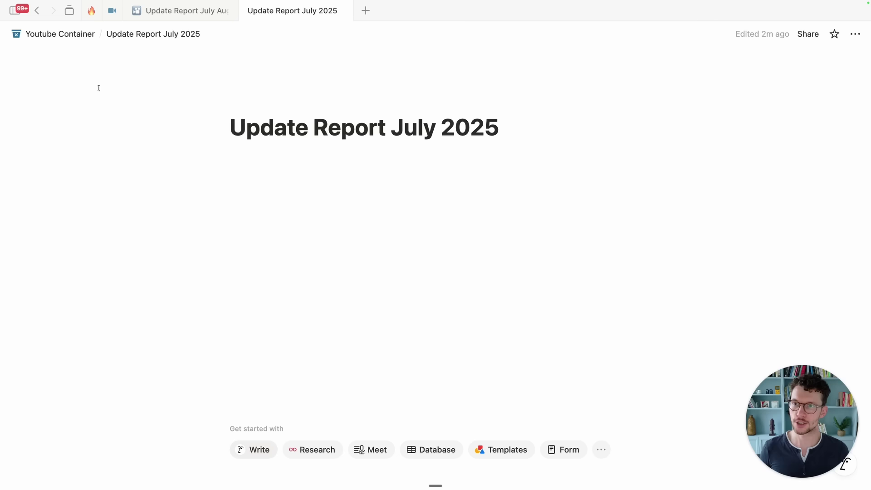
Step: Switch to the RM tab group to view Notion Coordination, then return to the 4 ungrouped tabs
left_click(69, 12)
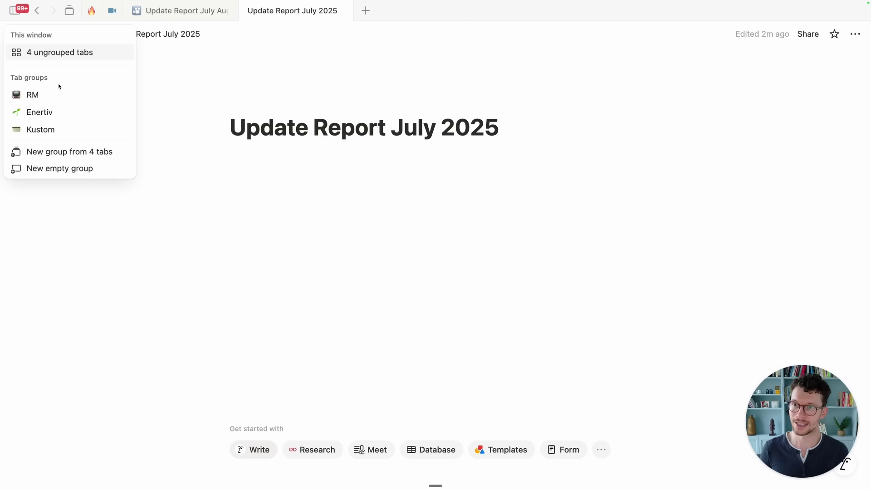
left_click(33, 94)
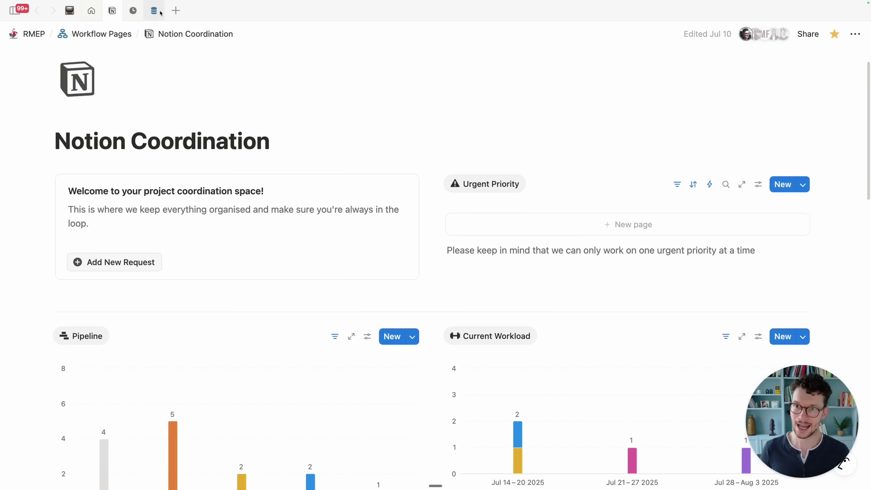
left_click(69, 10)
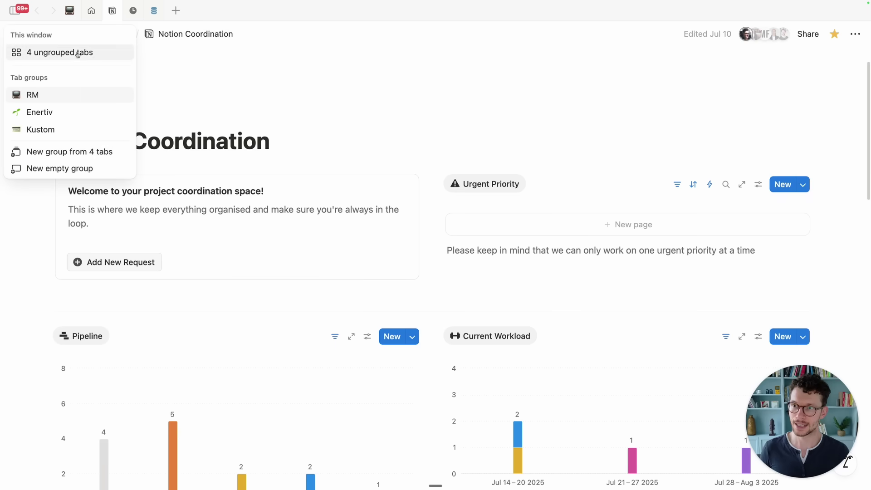
left_click(78, 53)
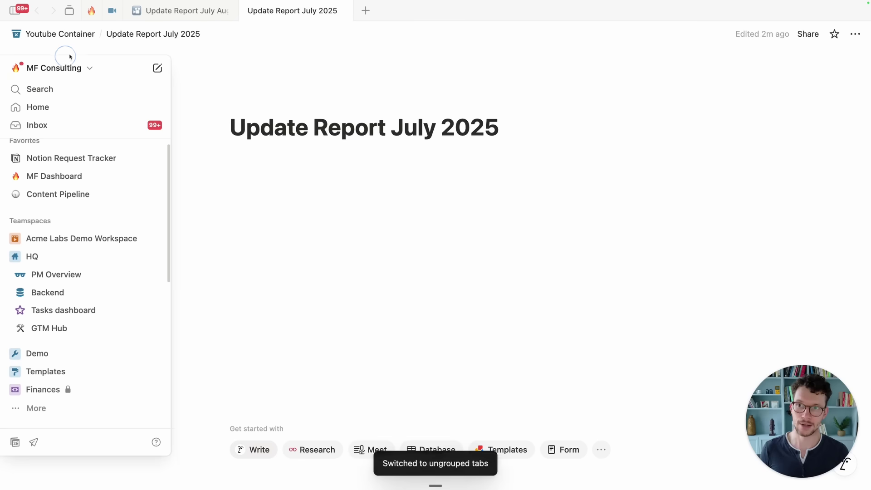
left_click(300, 164)
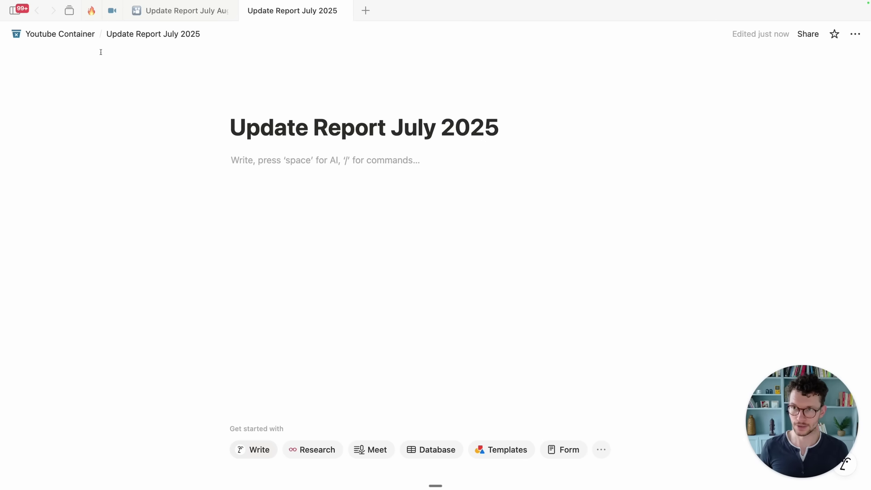
Step: Create a new empty tab group named 'Youtube' with the movie camera emoji icon
left_click(69, 10)
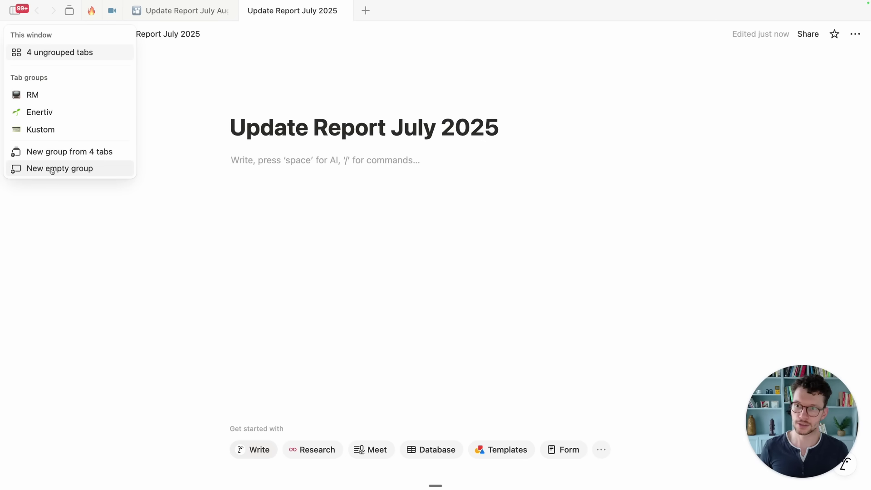
left_click(66, 172)
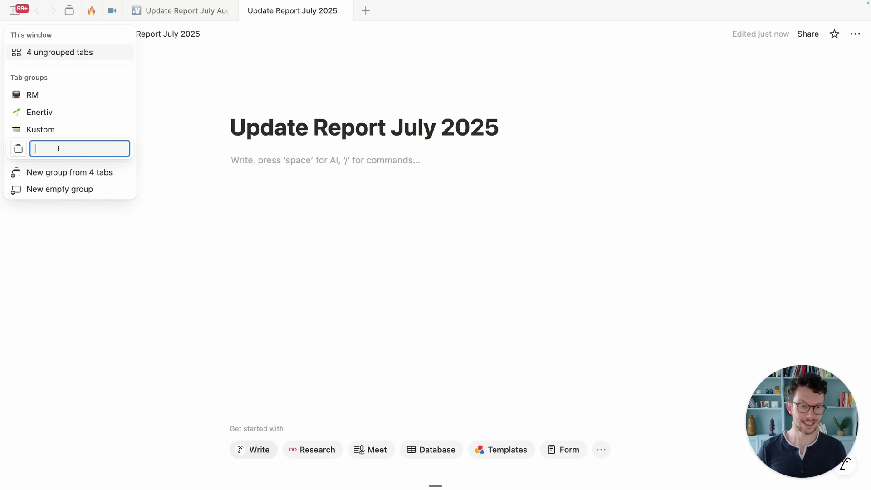
type("Youtube")
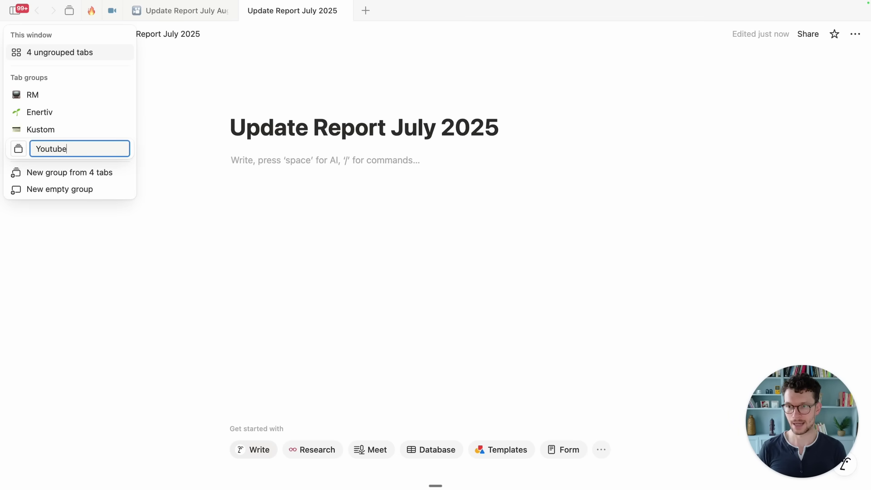
left_click(18, 150)
left_click(23, 246)
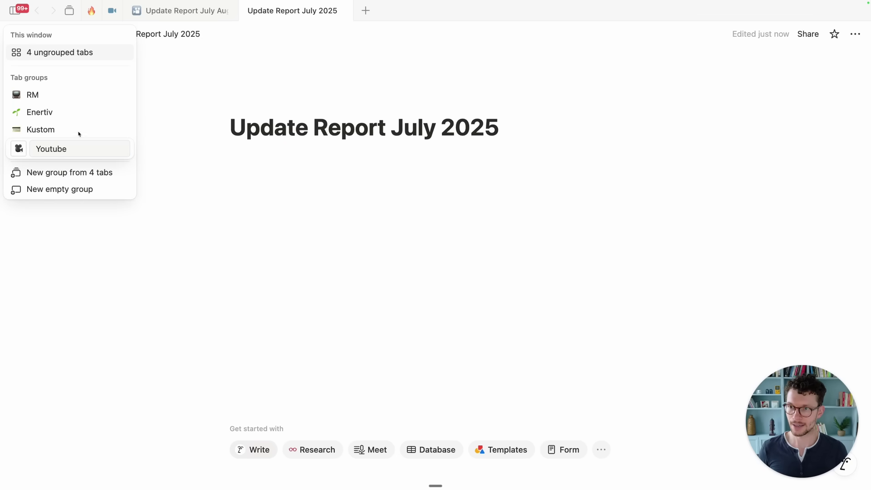
key("Return")
Step: Switch to the Youtube tab group and pin its Youtube Pipeline tab
left_click(52, 148)
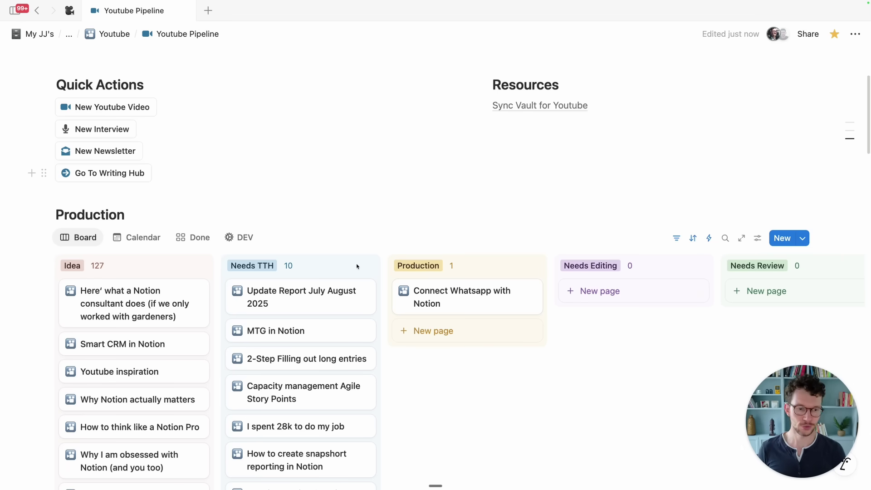
scroll(314, 301, "up", 2)
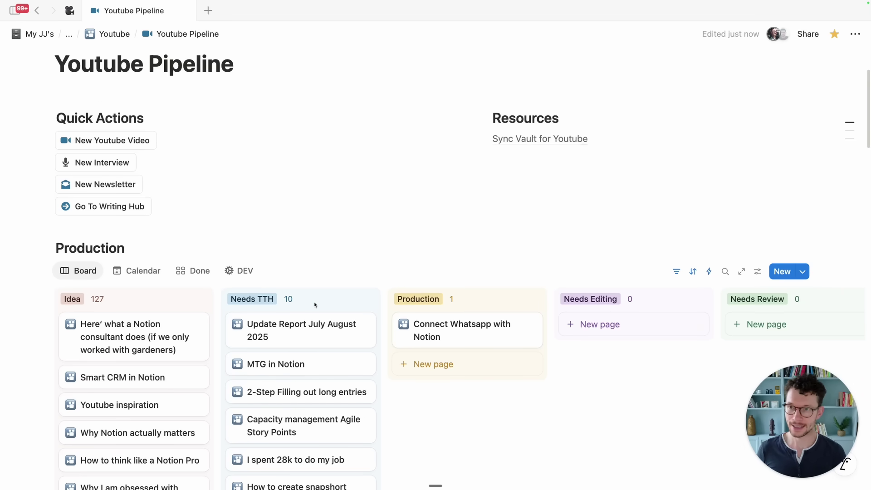
right_click(141, 18)
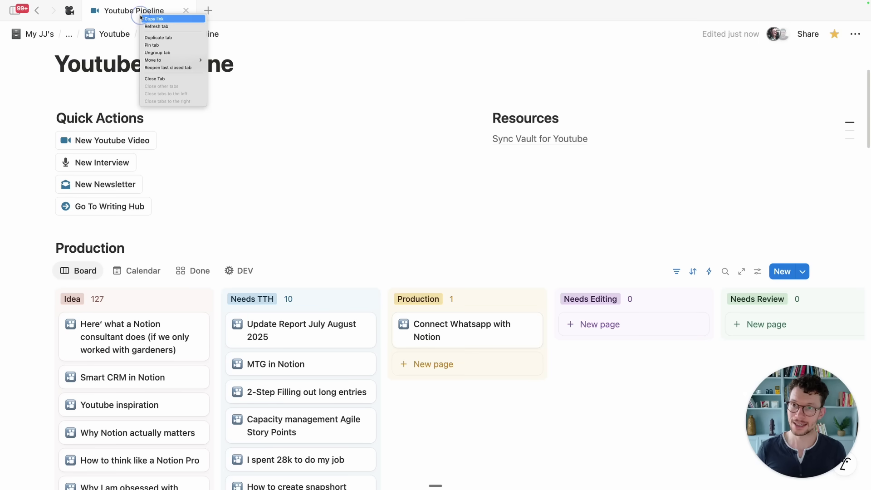
left_click(157, 46)
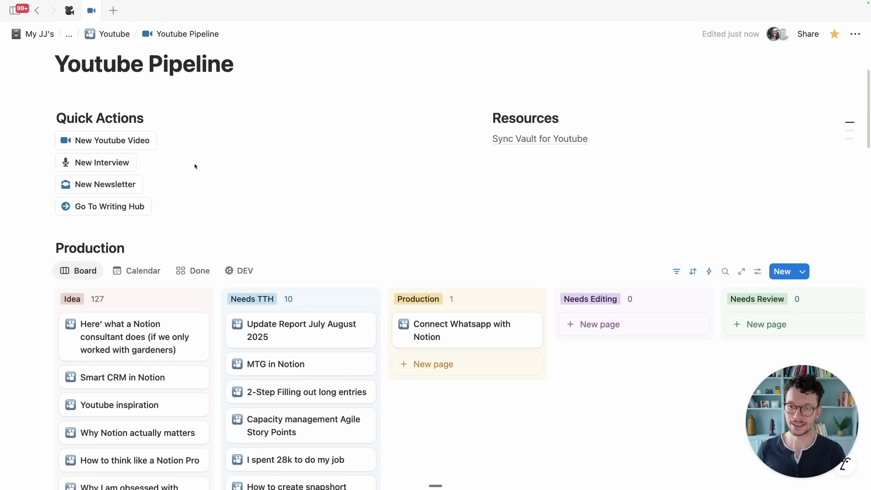
Step: Open the Update Report July August 2025 card as a full page in a new tab, then compare tabs
left_click(299, 331)
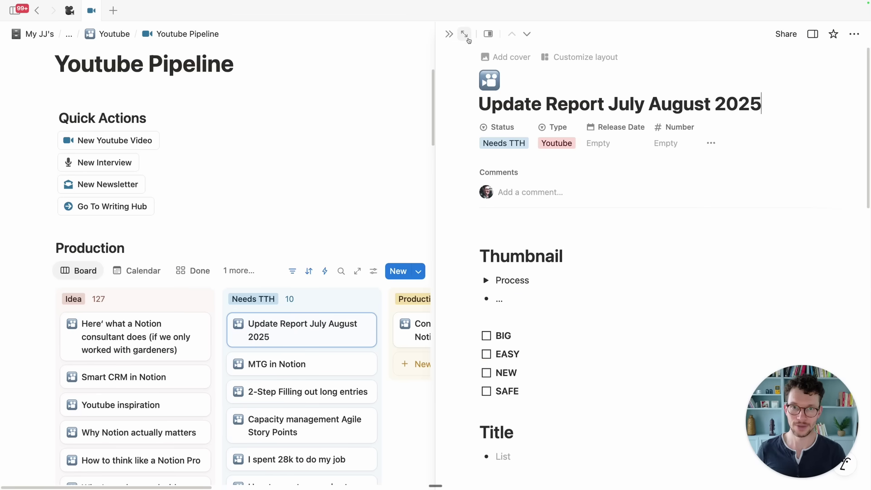
left_click(465, 36)
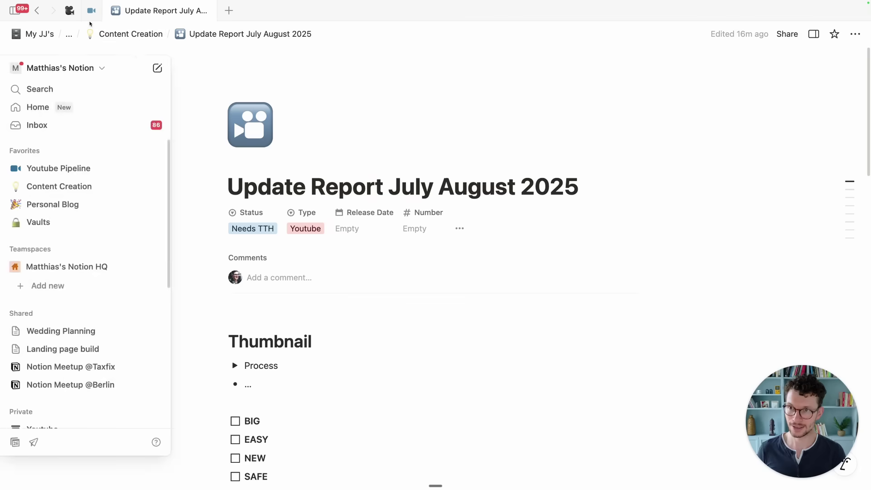
left_click(91, 10)
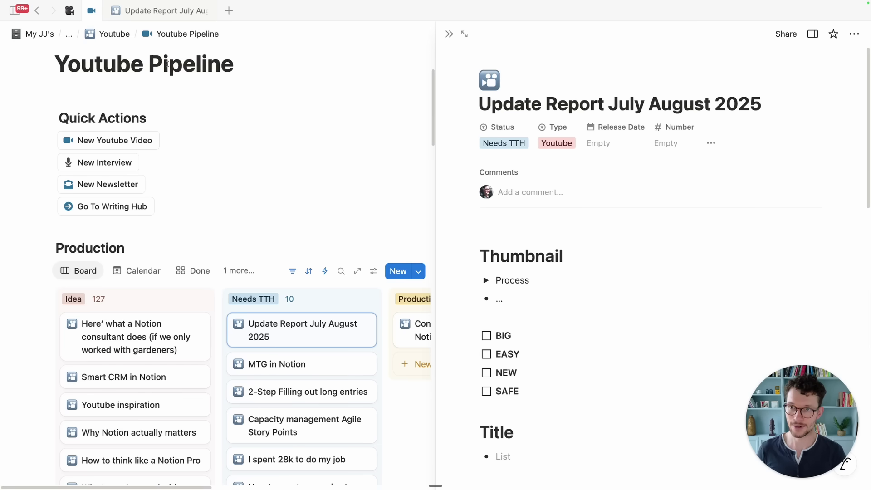
scroll(271, 238, "down", 1)
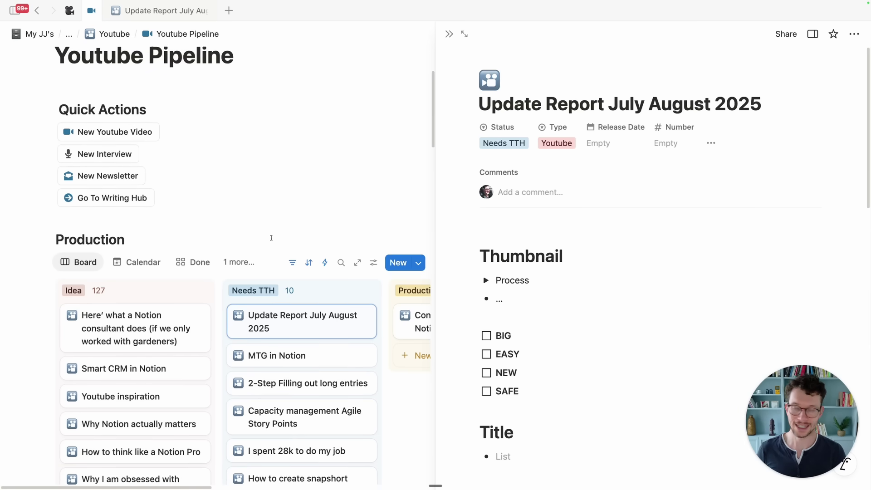
scroll(271, 238, "down", 1)
left_click(154, 10)
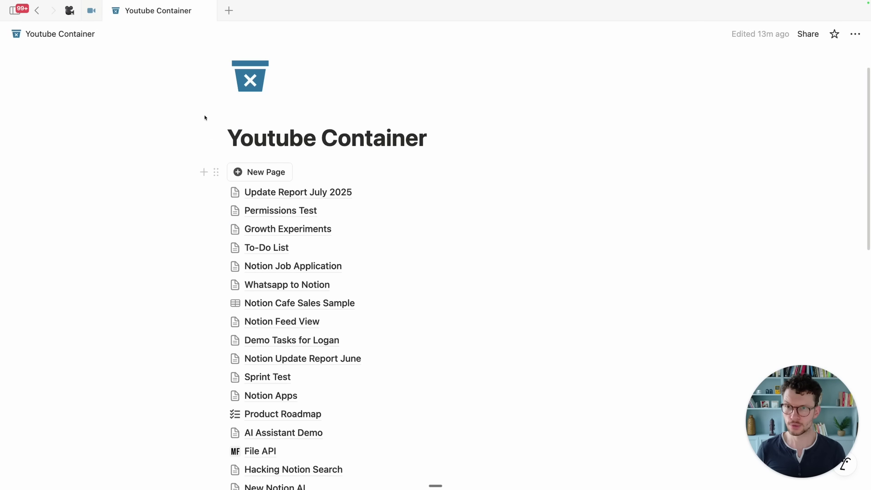
Step: Pin the Youtube Container tab beside the pinned Youtube Pipeline tab
mouse_move(23, 101)
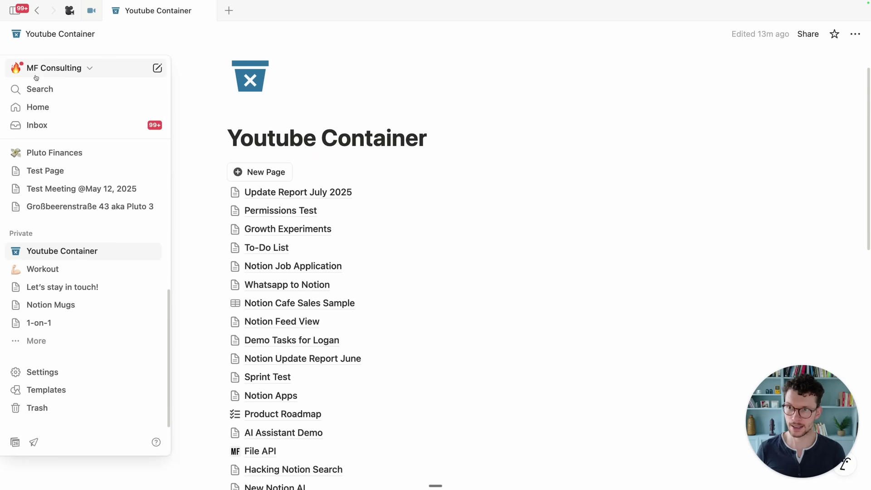
scroll(241, 158, "up", 2)
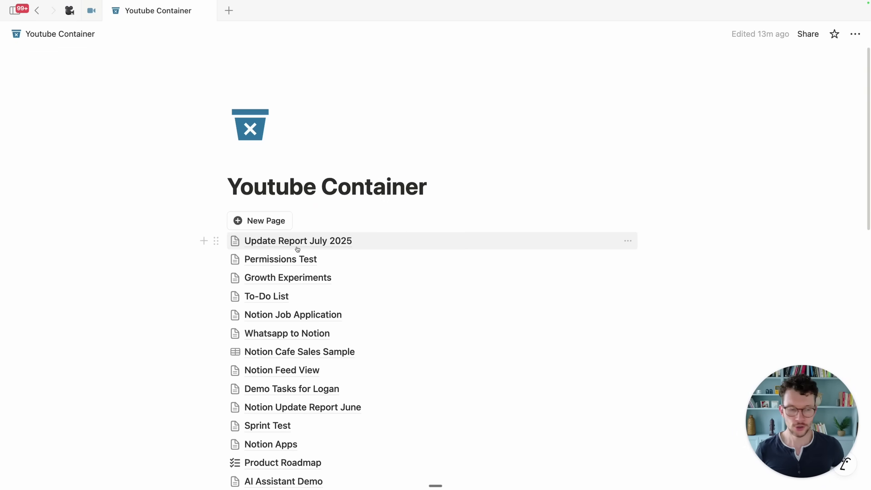
mouse_move(297, 248)
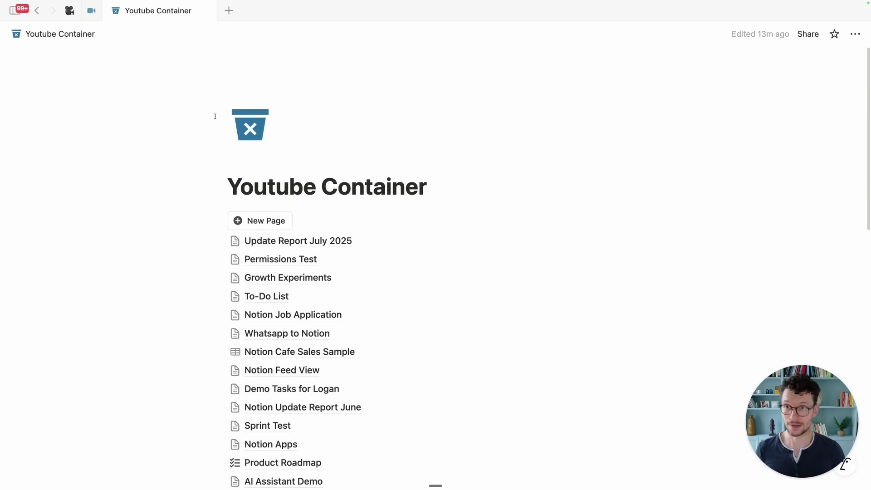
right_click(157, 13)
left_click(171, 44)
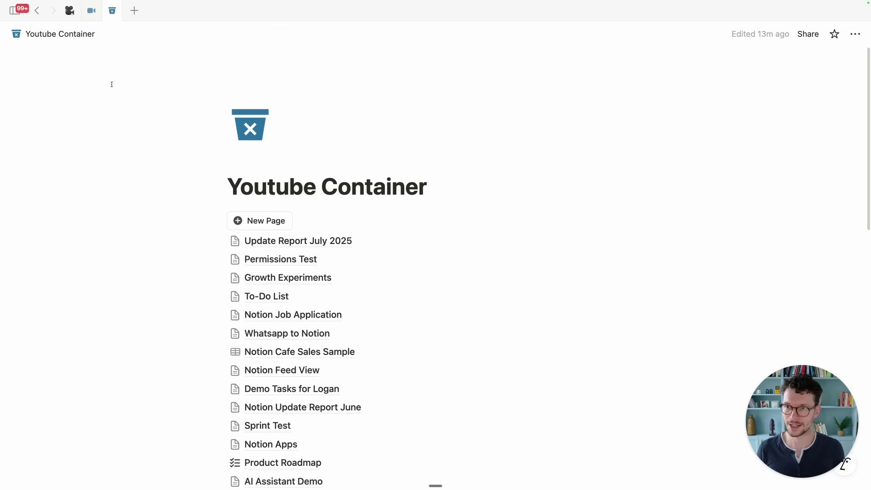
left_click(69, 11)
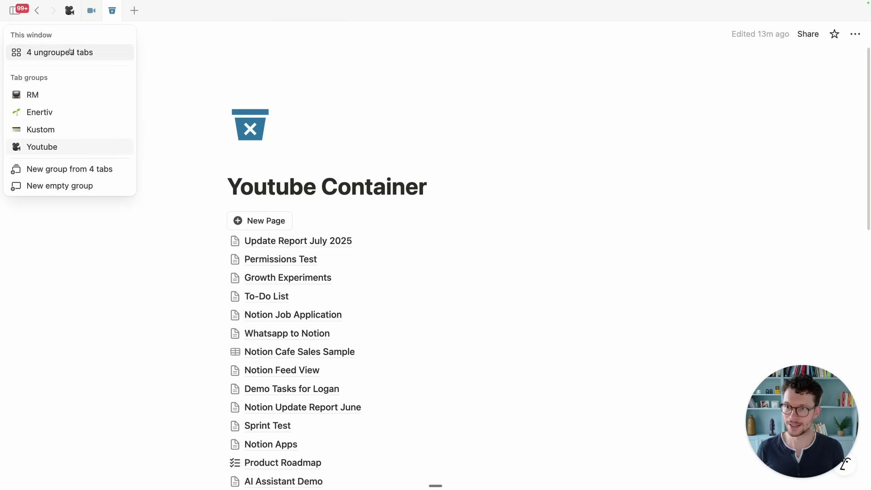
left_click(53, 147)
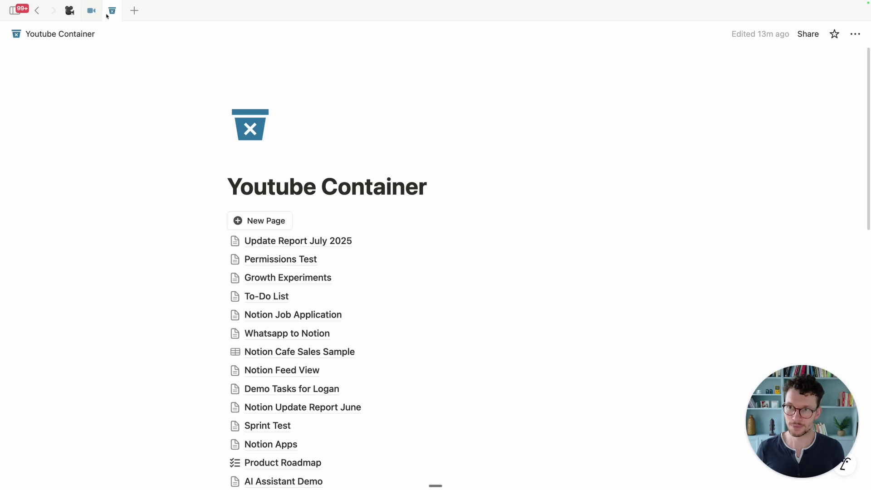
Step: Return to the 4 ungrouped tabs showing the empty Update Report July 2025 page
left_click(70, 11)
left_click(61, 54)
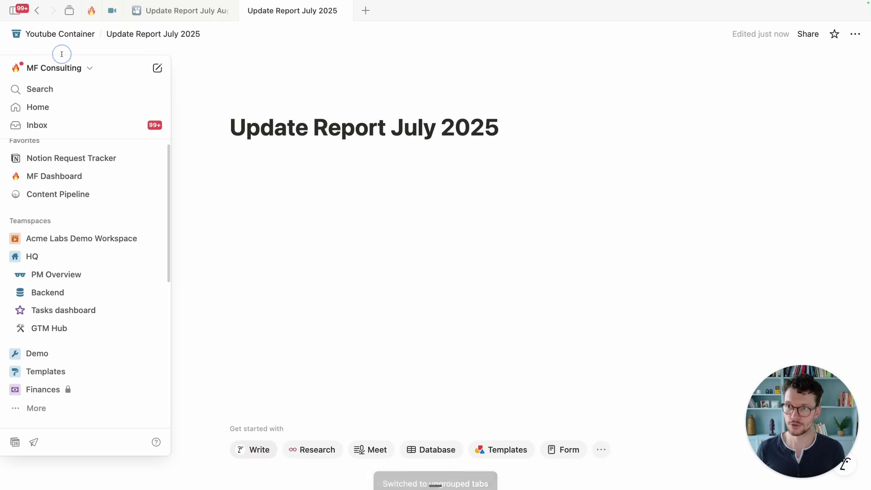
left_click(462, 178)
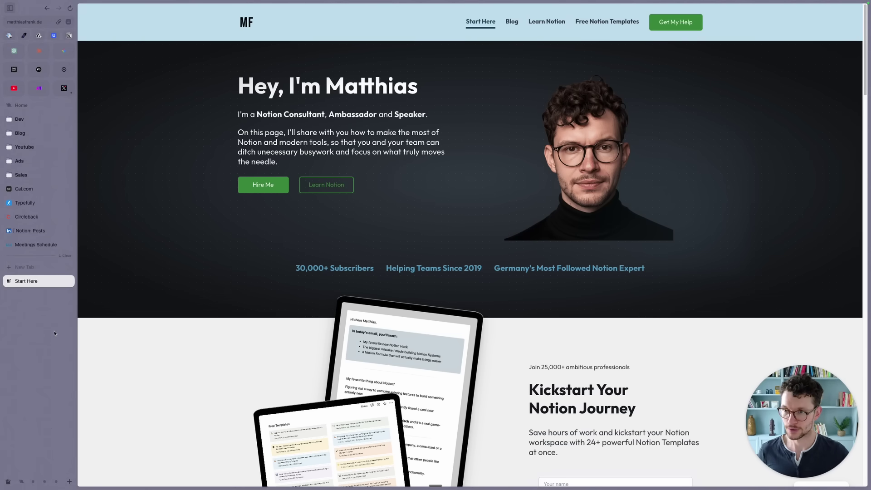
scroll(54, 333, "right", 10)
scroll(54, 333, "left", 10)
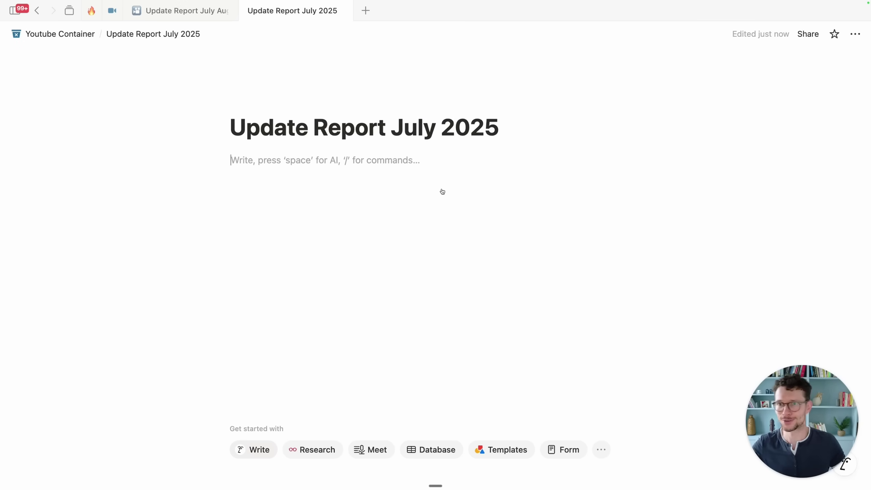
Step: Place the cursor in the empty body of the Update Report July 2025 page
left_click(336, 155)
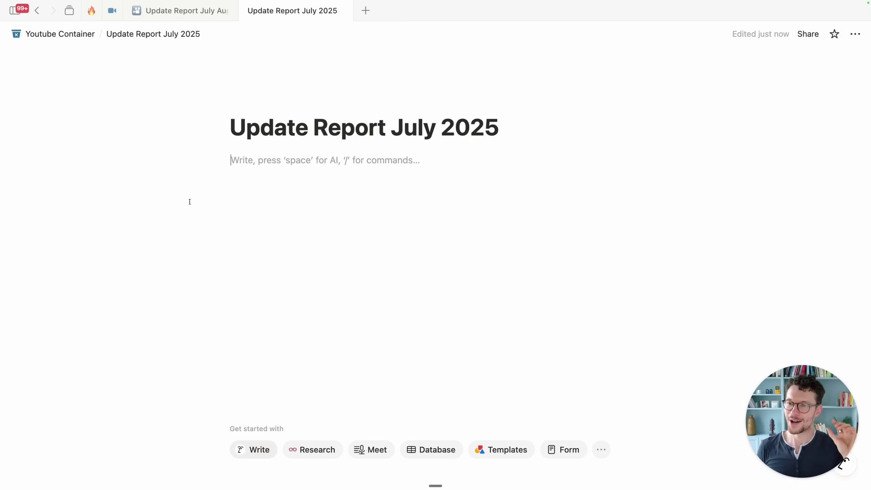
Step: Peek the sidebar and collapse then re-expand the HQ teamspace's page list
mouse_move(3, 213)
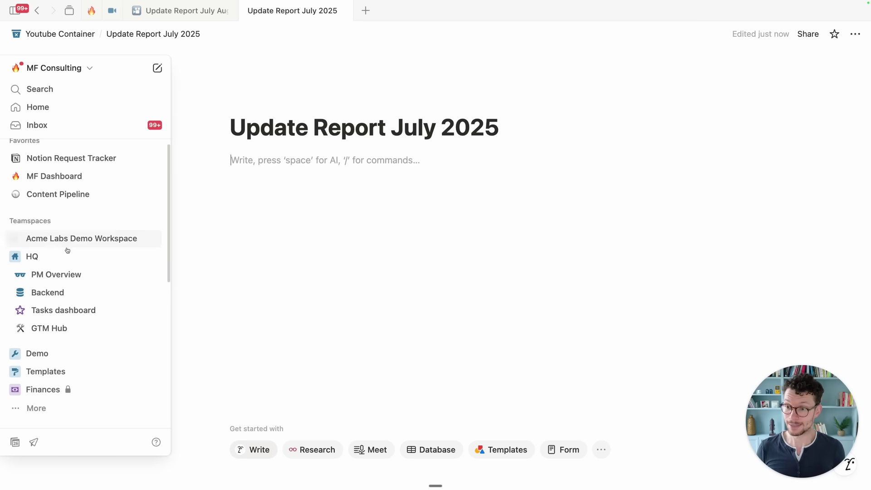
scroll(49, 249, "up", 1)
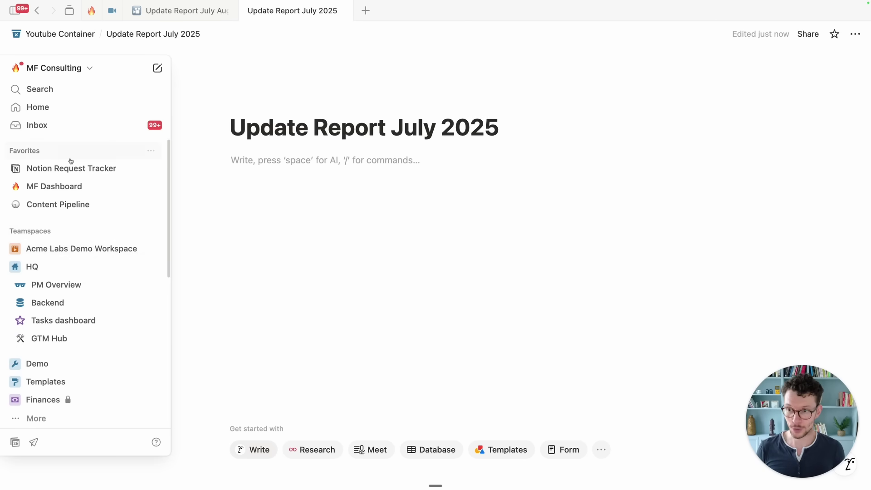
left_click(53, 269)
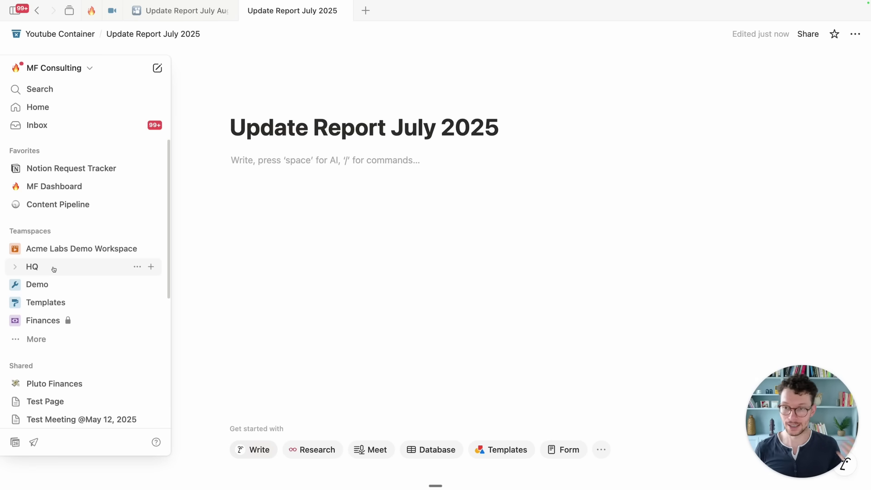
left_click(54, 268)
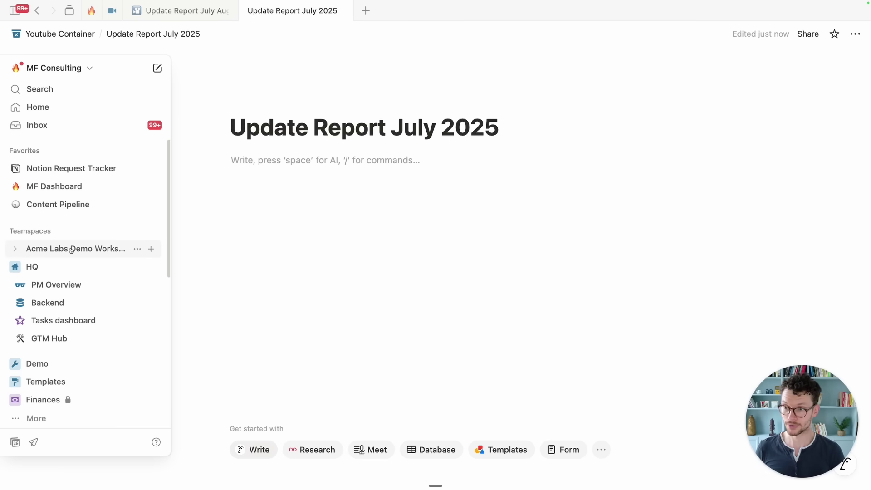
scroll(59, 209, "down", 2)
scroll(55, 189, "down", 2)
scroll(54, 218, "up", 2)
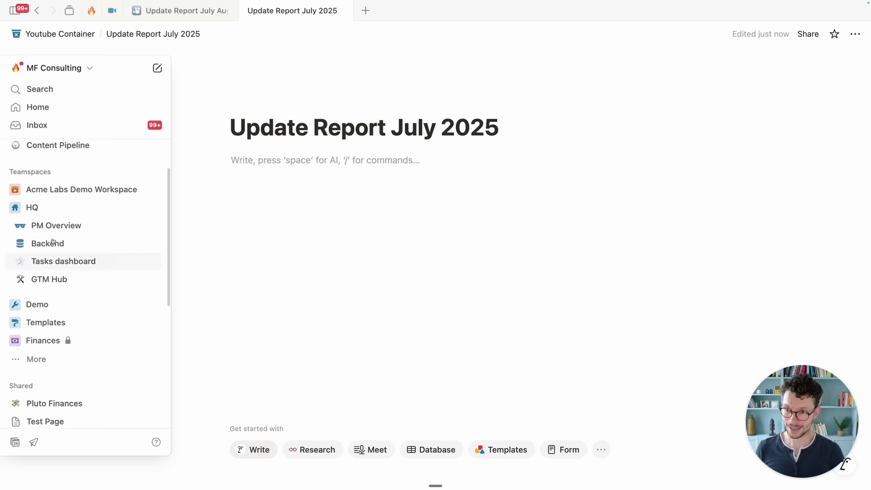
scroll(52, 245, "up", 2)
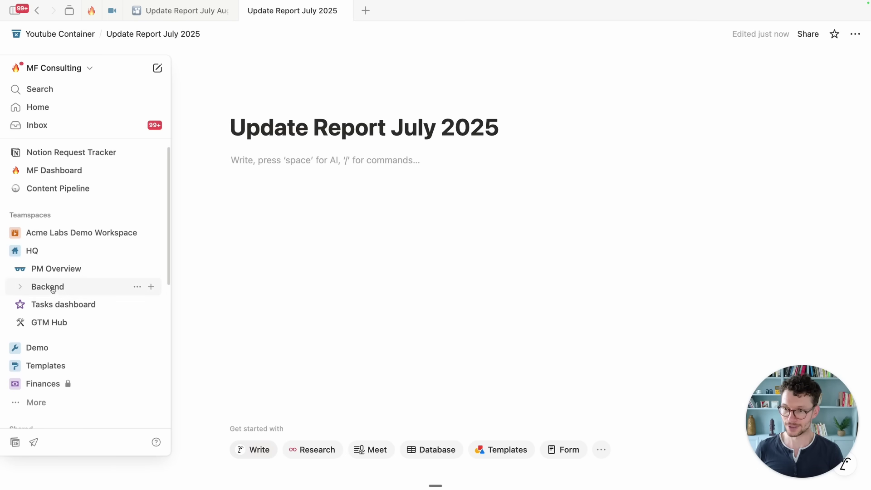
Step: Expand and collapse Backend's sub-pages, then return to the blank page body
left_click(22, 285)
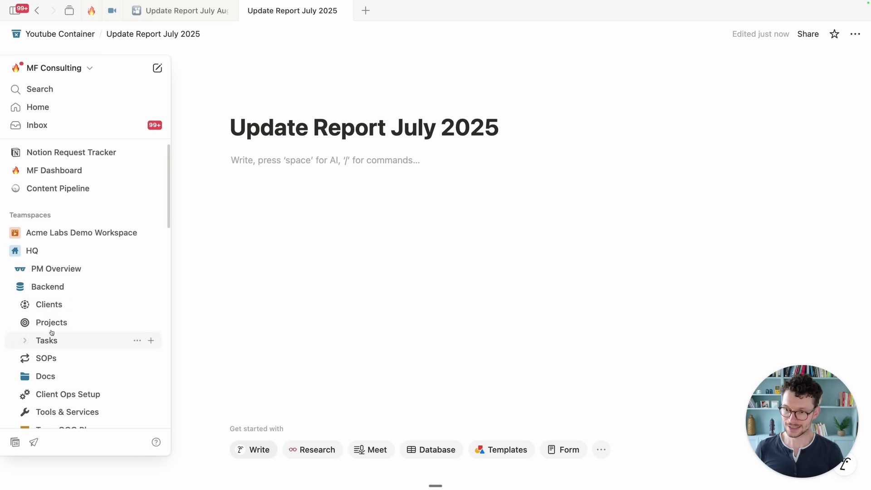
scroll(39, 313, "down", 1)
scroll(32, 302, "up", 1)
left_click(19, 288)
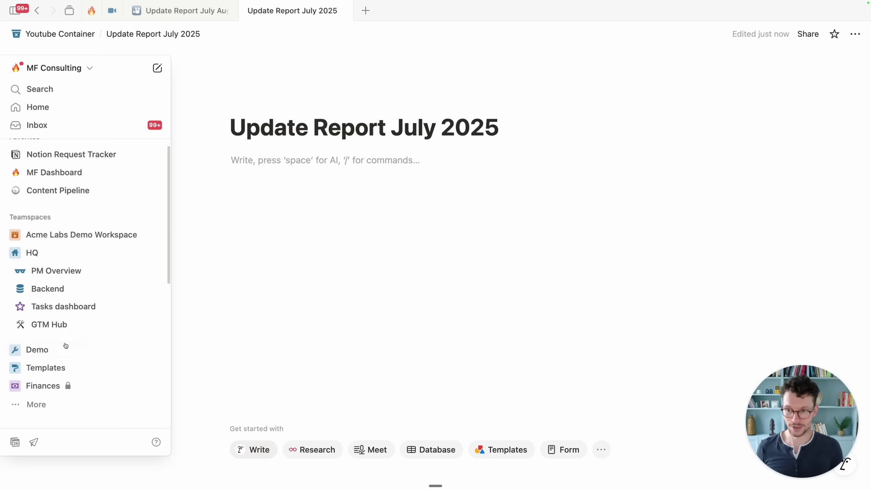
left_click(261, 195)
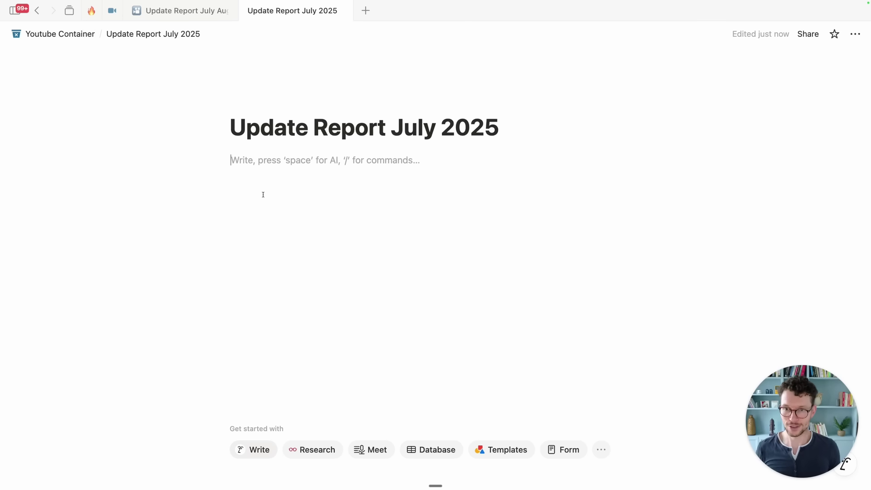
Step: Insert a two-column layout with a callout block using /col2 and /ca
type("/col2")
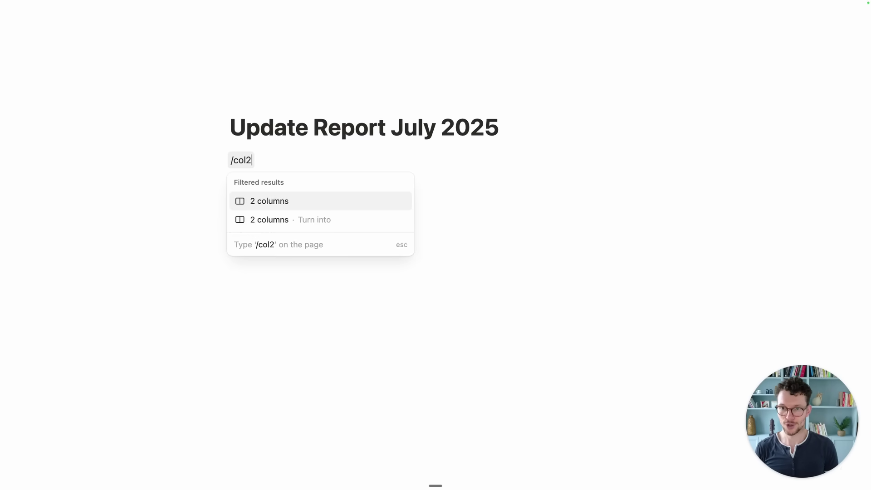
key("Return")
type("/cal")
key("Return")
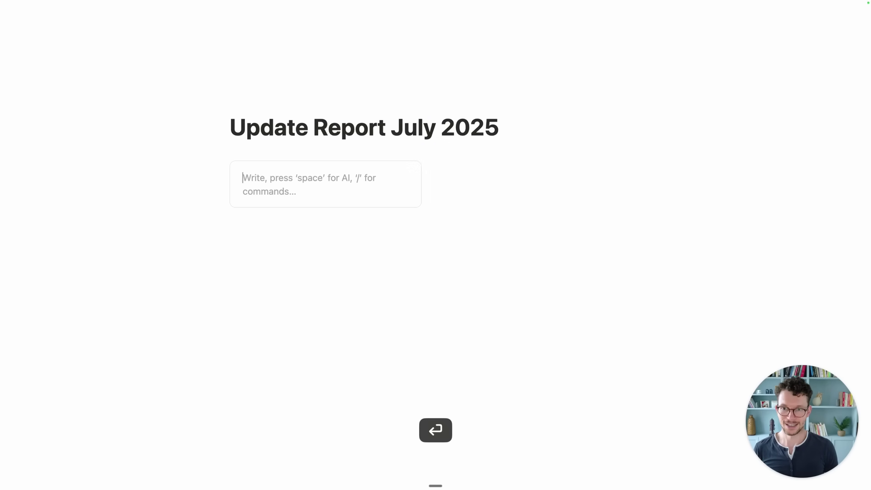
Step: Write a bold 'Navigation' heading in the callout, then move to the right column
left_click(452, 172)
left_click(314, 171)
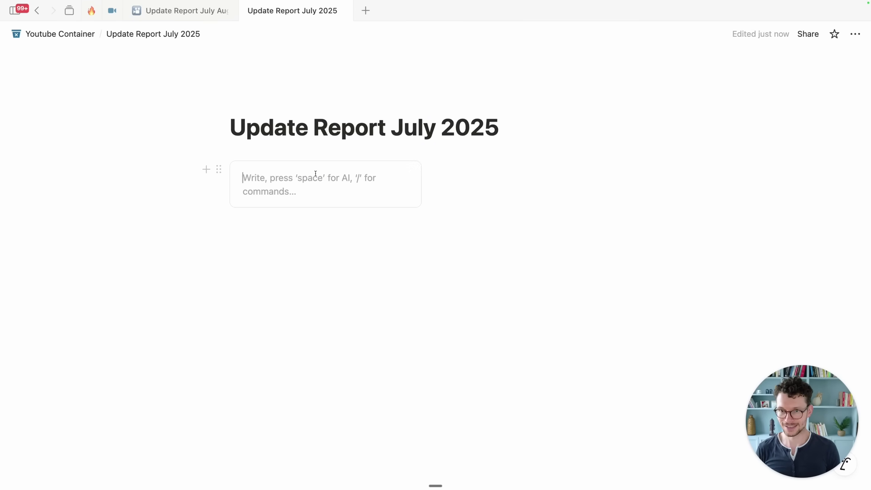
type("Navigation")
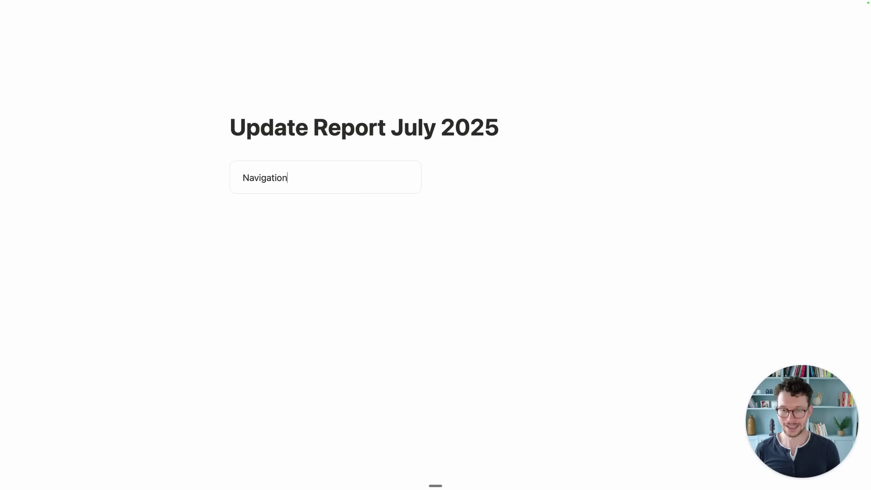
key("super+a")
key("super+b")
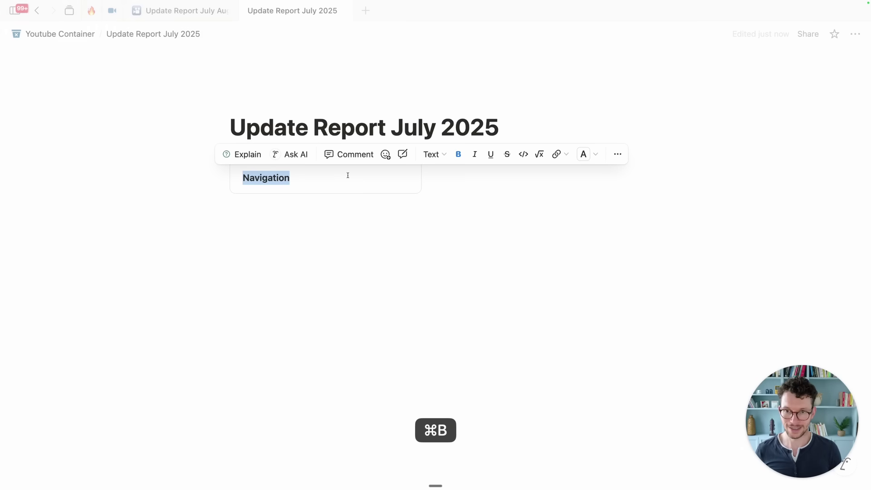
key("Return")
left_click(490, 179)
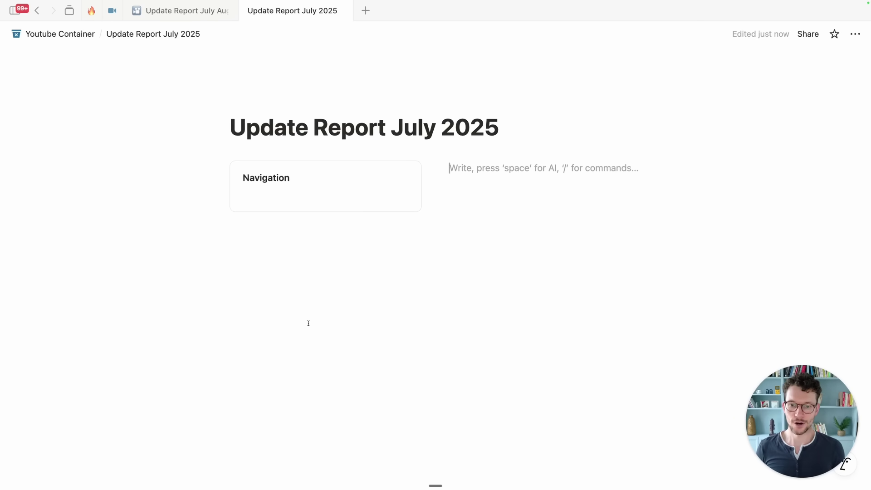
mouse_move(7, 290)
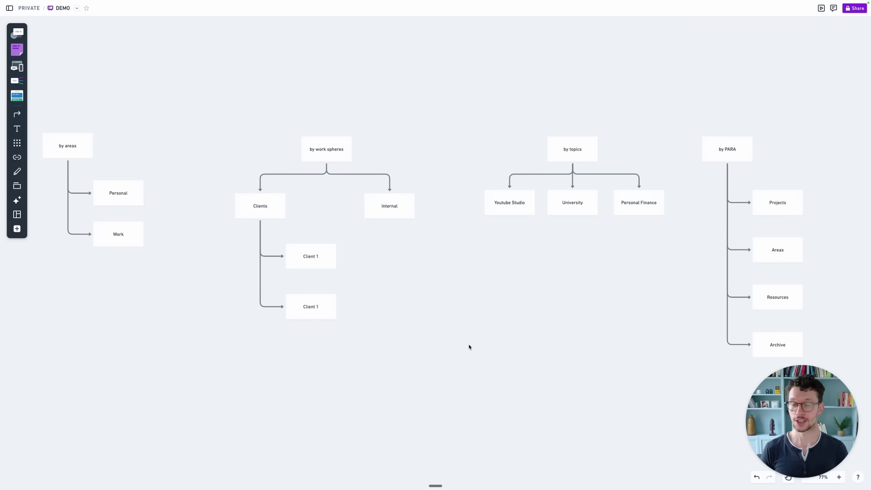
Step: Zoom the Whimsical DEMO board from 77% to 200% on the by areas branch with Personal and Work
scroll(152, 243, "up", 5)
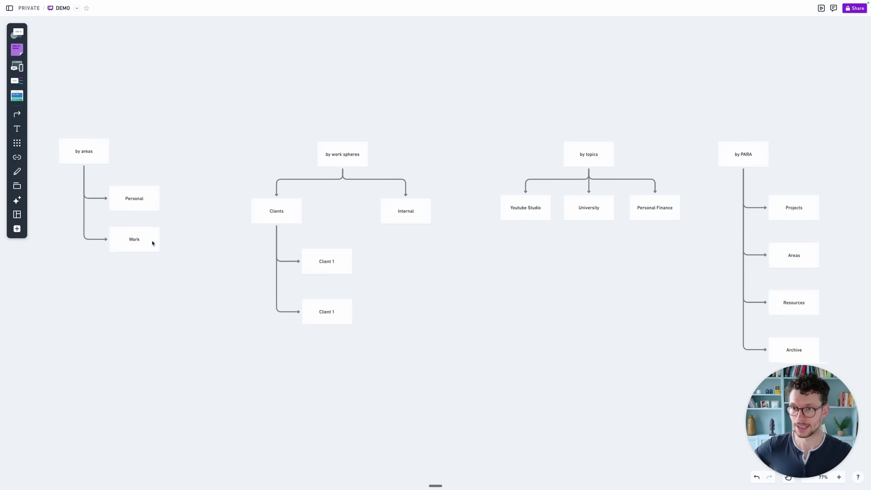
scroll(152, 243, "up", 5)
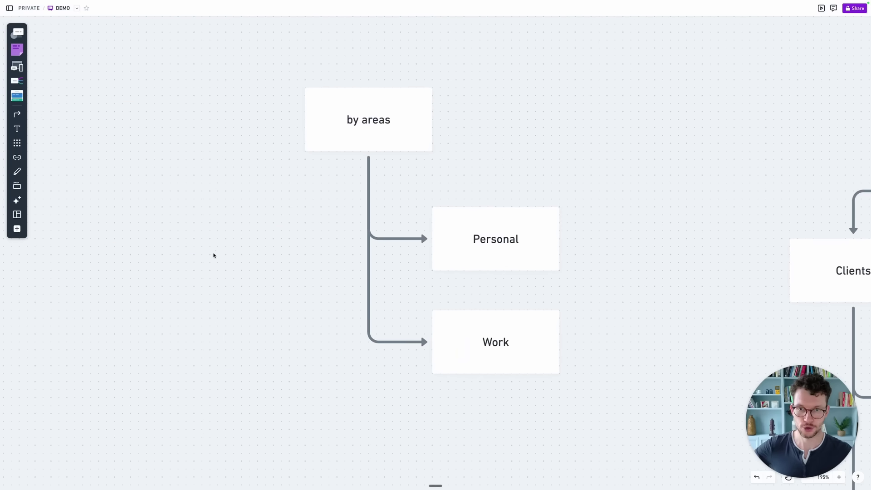
scroll(213, 253, "right", 2)
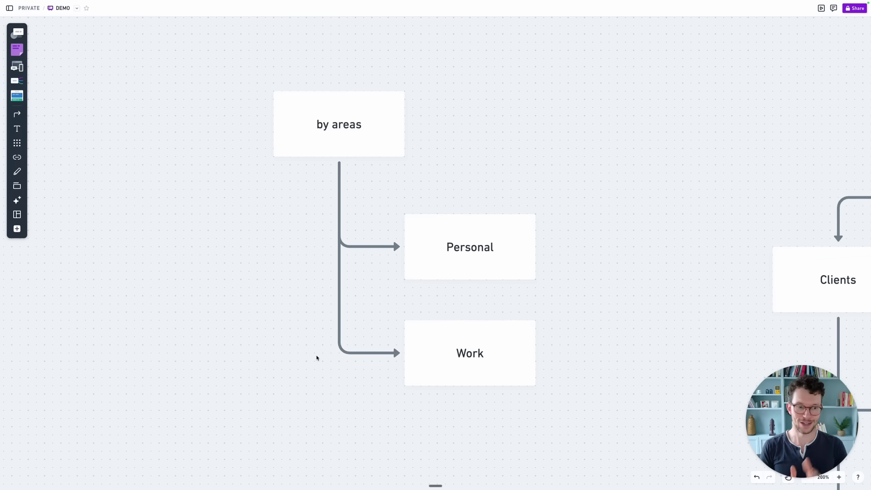
Step: Pan right to the by work spheres branch showing Clients, Internal and the two Client 1 boxes
scroll(317, 358, "right", 8)
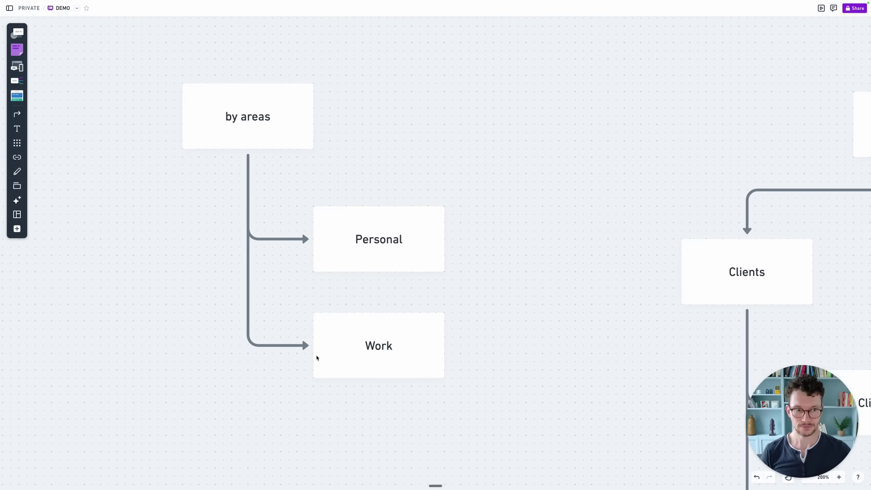
scroll(316, 358, "right", 5)
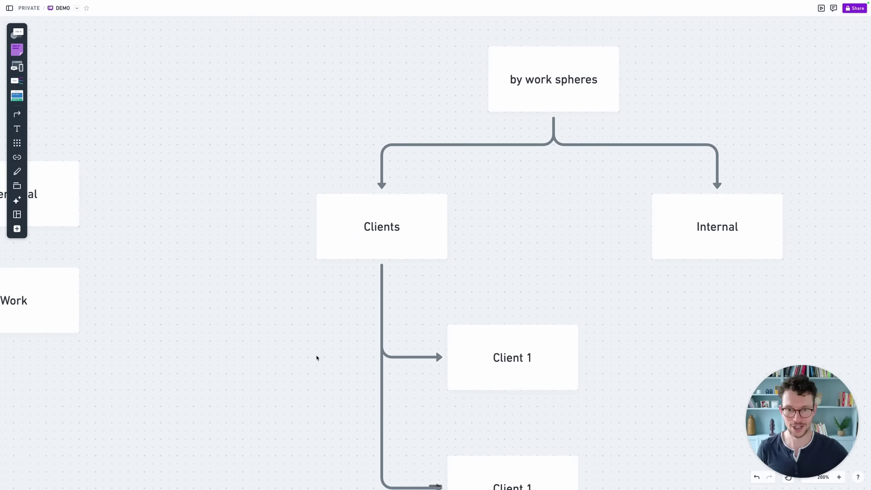
scroll(317, 358, "right", 3)
scroll(316, 358, "right", 2)
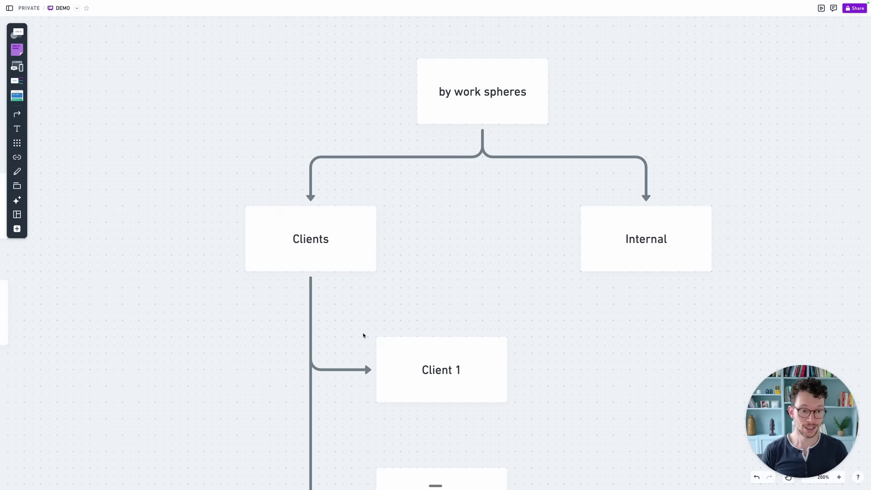
scroll(363, 335, "down", 1)
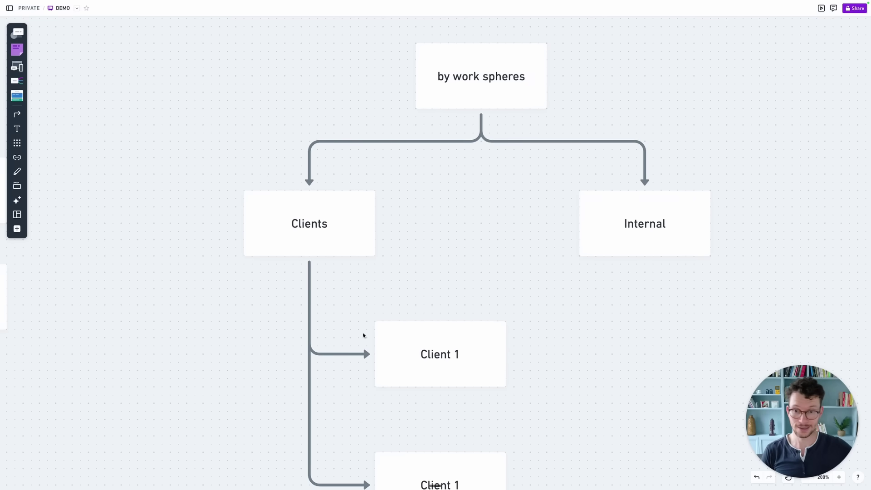
scroll(360, 286, "down", 5)
scroll(345, 263, "right", 2)
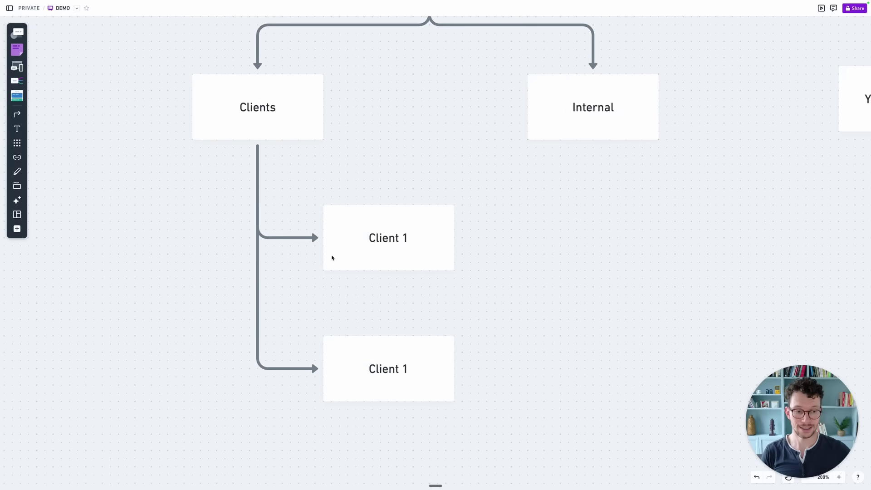
scroll(331, 257, "up", 3)
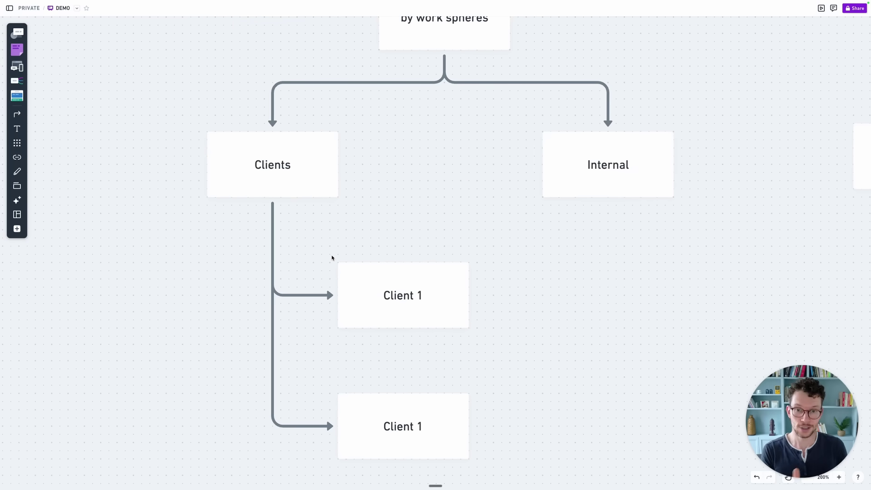
scroll(332, 258, "up", 2)
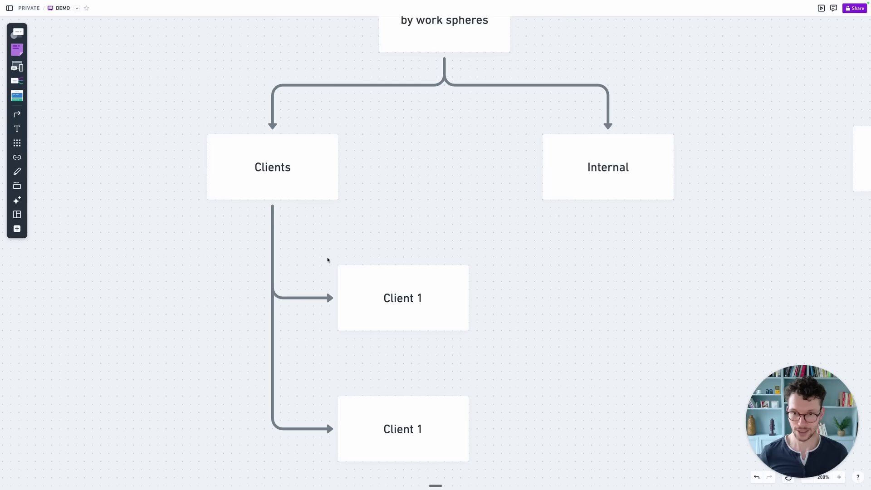
scroll(327, 269, "up", 1)
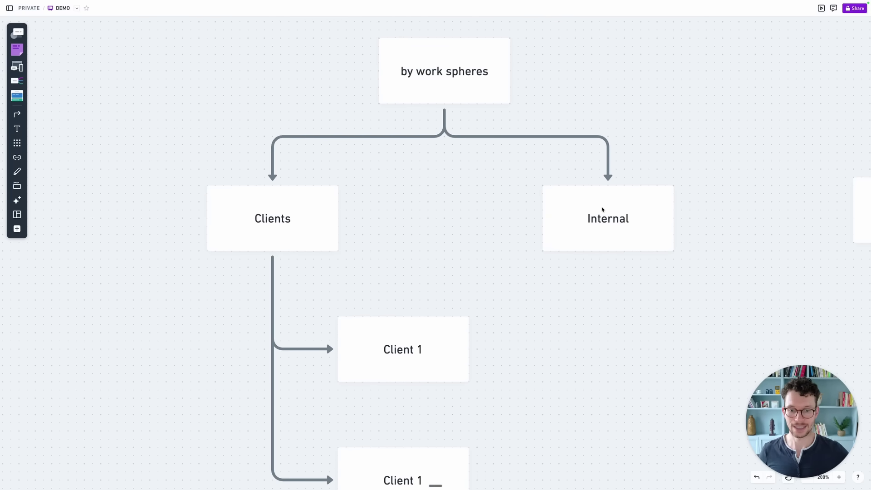
Step: Pan past the by topics tree and down to the by PARA tree's Projects, Areas, Resources and Archive
scroll(602, 209, "right", 10)
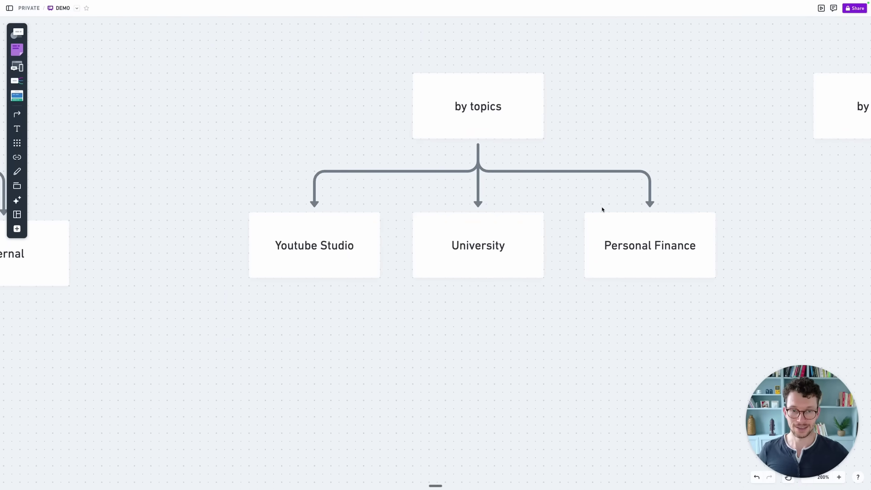
scroll(602, 209, "up", 3)
scroll(602, 207, "up", 2)
scroll(602, 207, "left", 2)
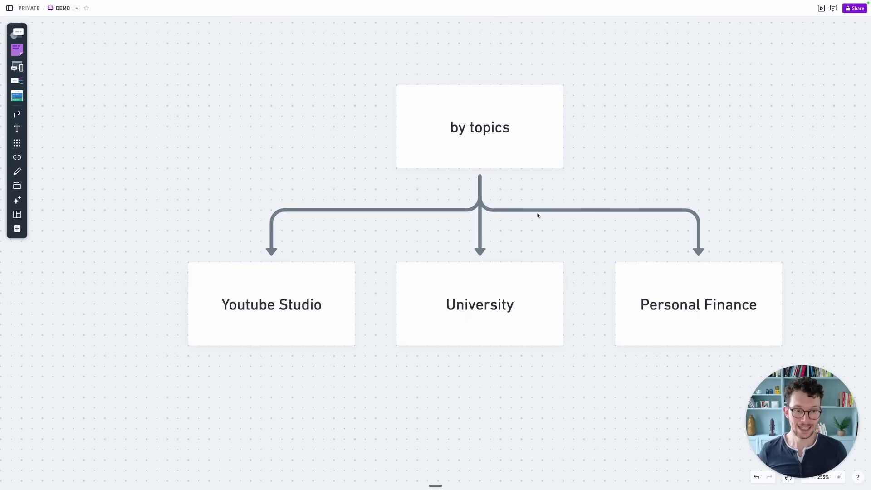
scroll(619, 304, "right", 15)
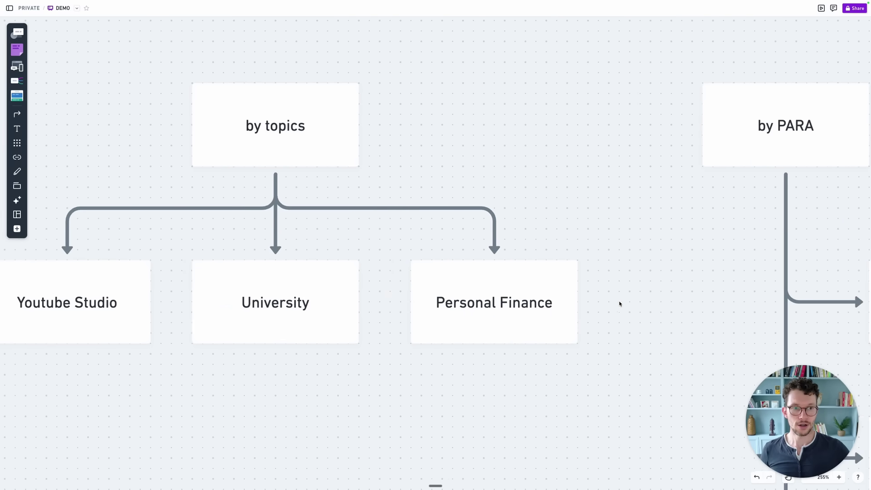
scroll(619, 303, "left", 2)
scroll(619, 304, "down", 1)
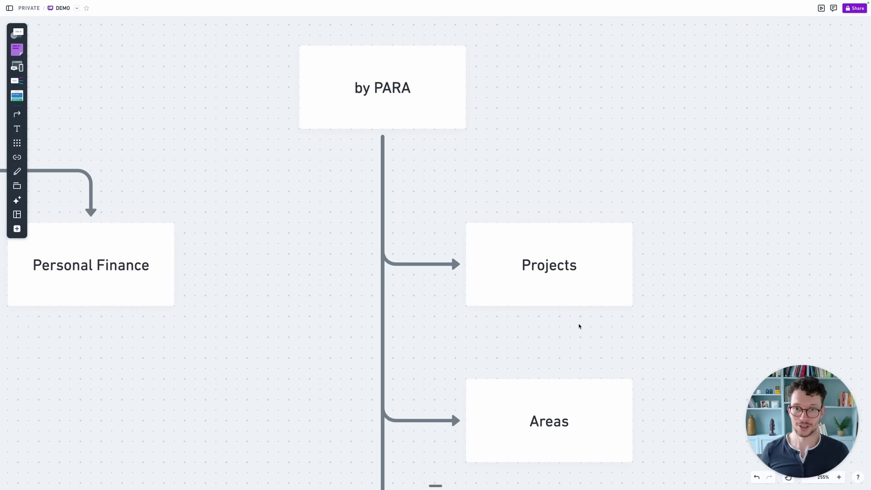
scroll(579, 326, "down", 9)
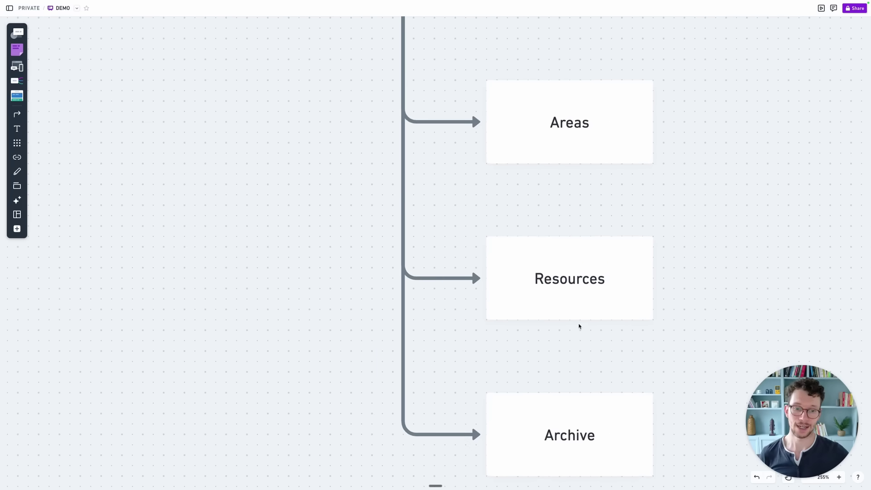
scroll(498, 373, "up", 2)
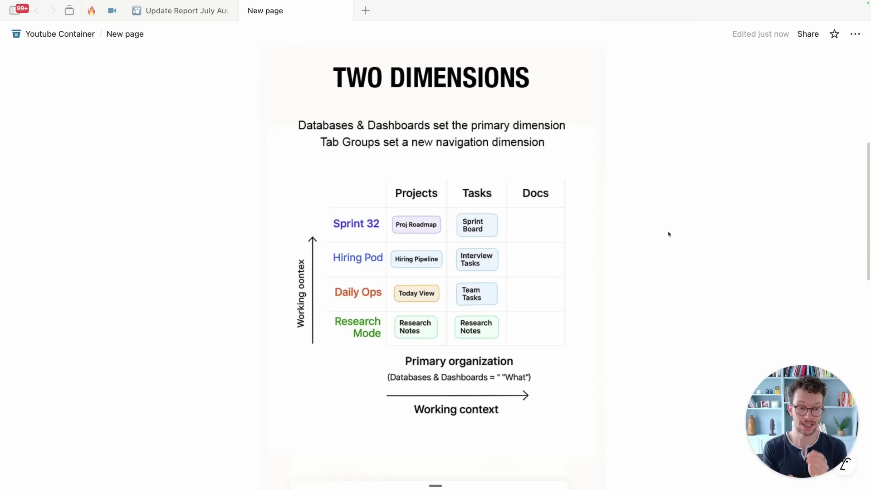
Step: Scroll down the TWO DIMENSIONS diagram page
scroll(668, 234, "down", 2)
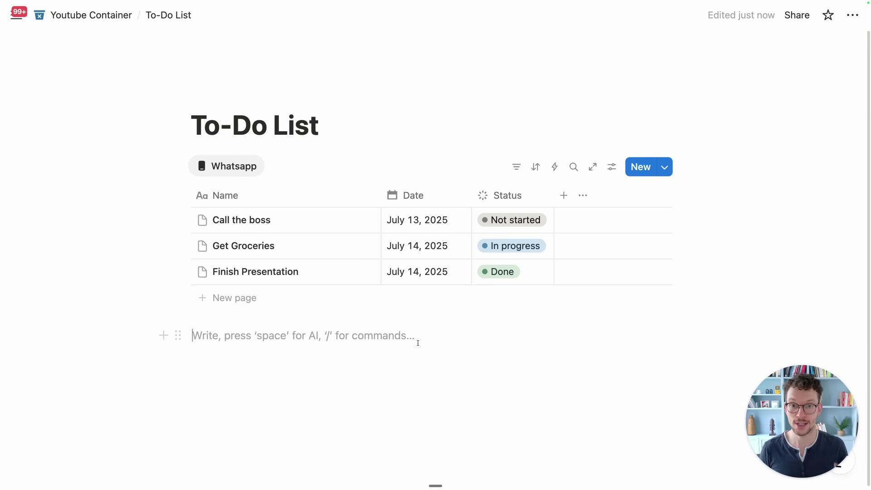
scroll(416, 342, "down", 1)
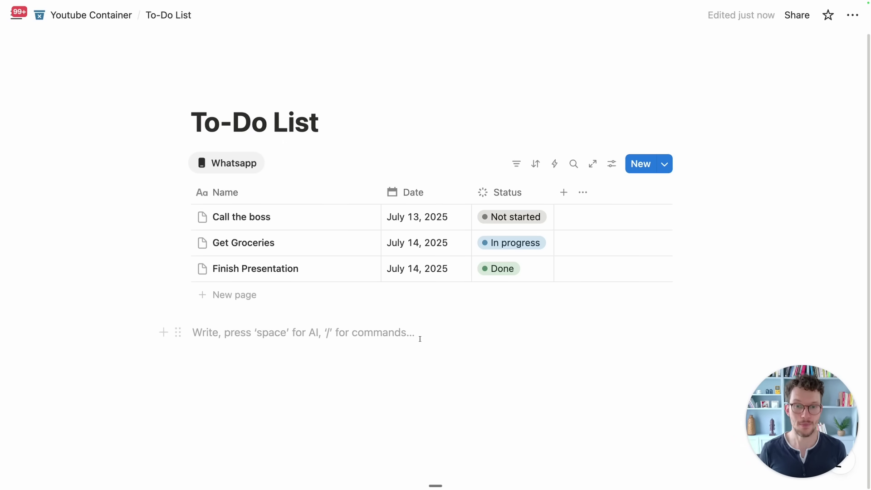
left_click(416, 219)
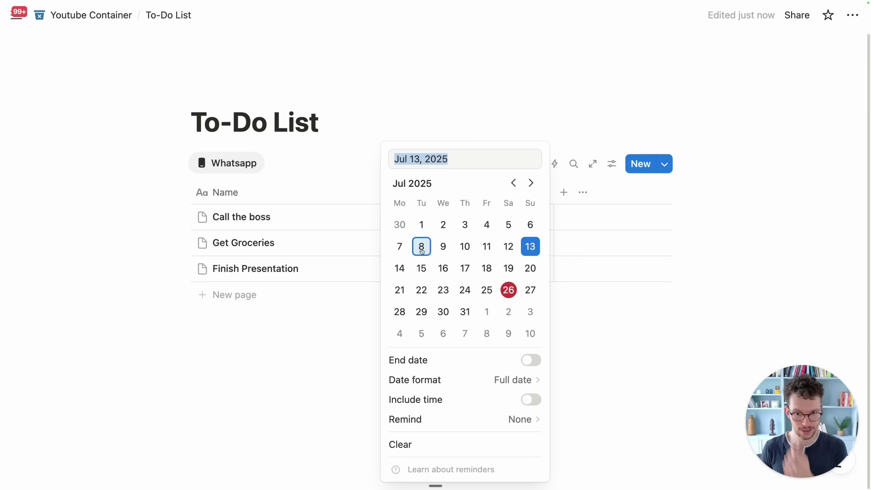
left_click(507, 424)
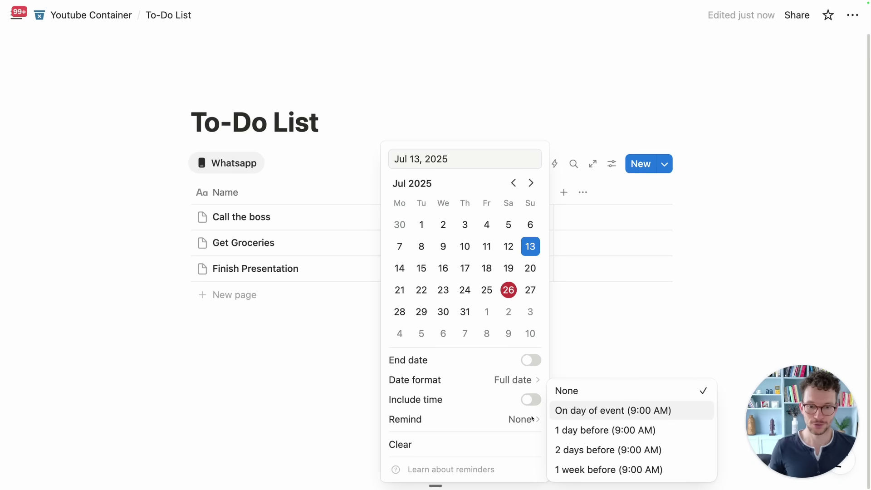
left_click(589, 317)
left_click(589, 317)
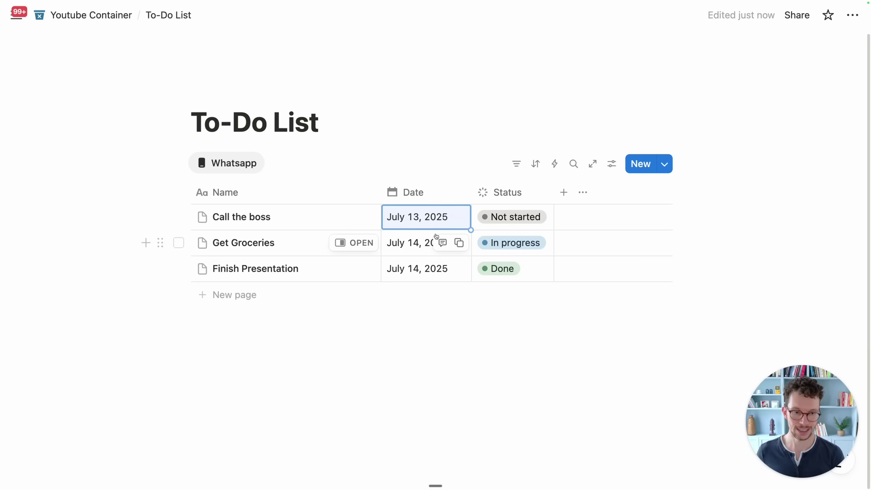
Step: Give the To-Do table's Date property a '1 day before' notification
left_click(413, 194)
mouse_move(454, 222)
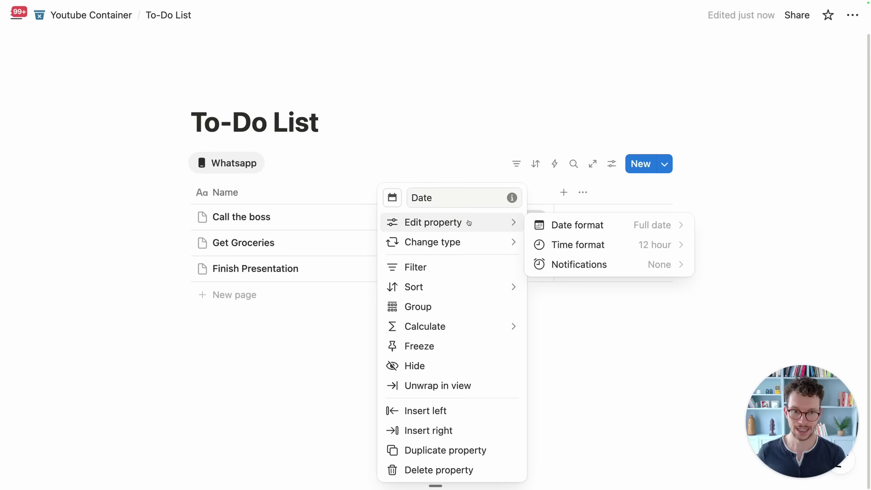
left_click(577, 267)
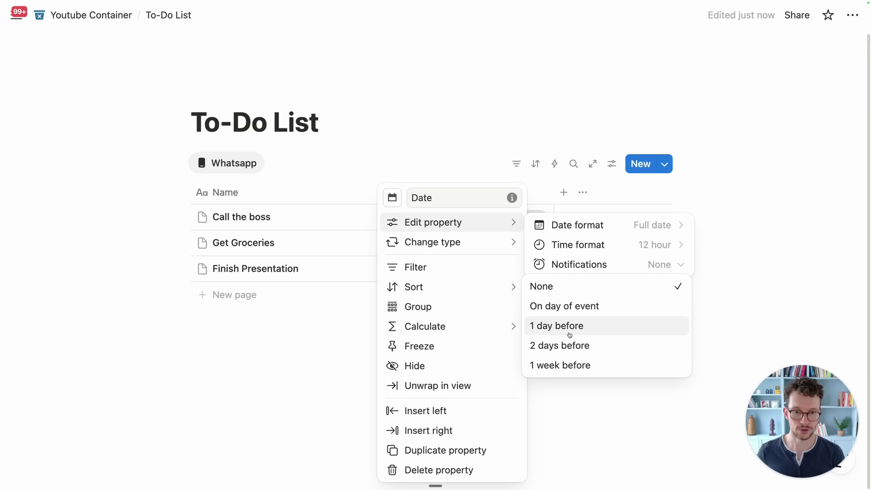
mouse_move(6, 310)
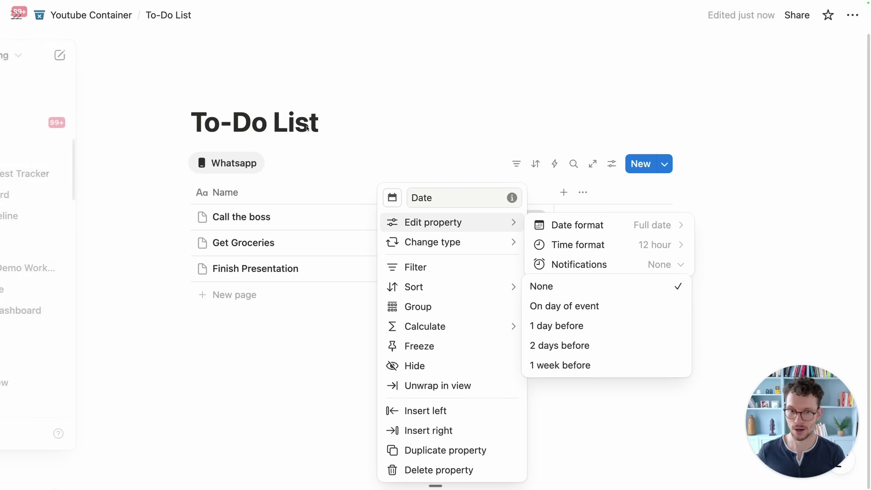
left_click(554, 325)
left_click(461, 154)
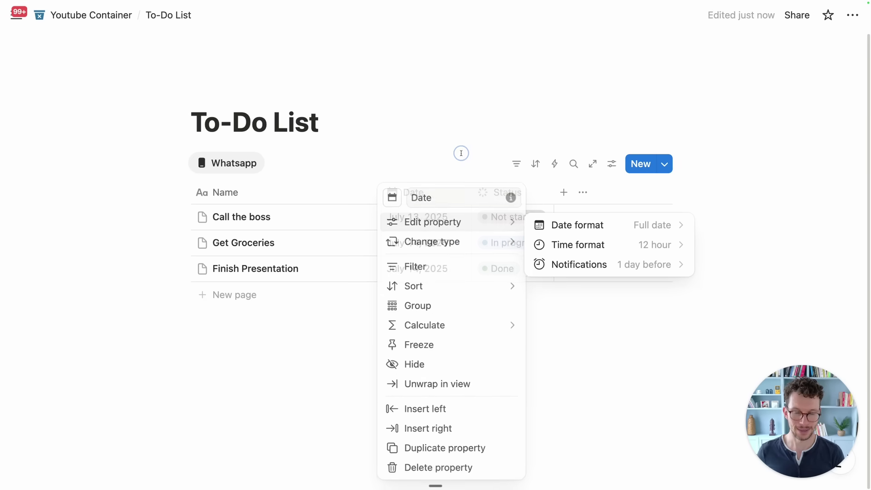
mouse_move(36, 120)
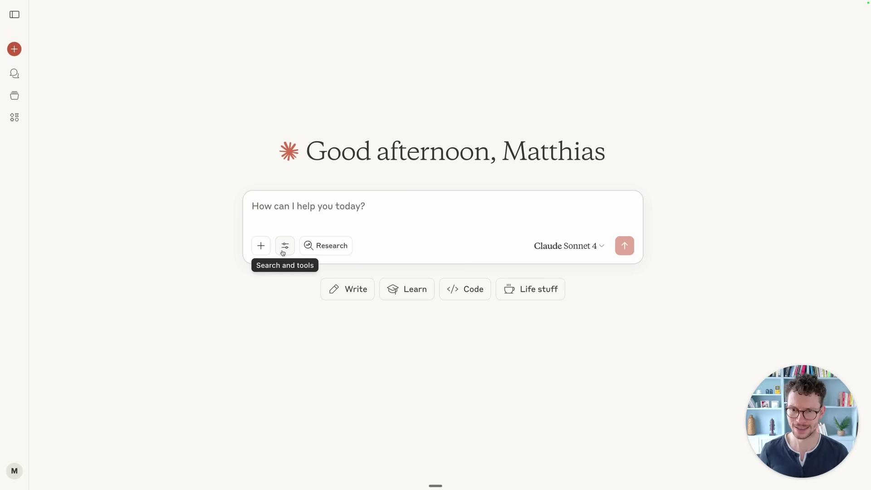
Step: Open the Notion connector's details from Claude's Add connectors list
left_click(286, 255)
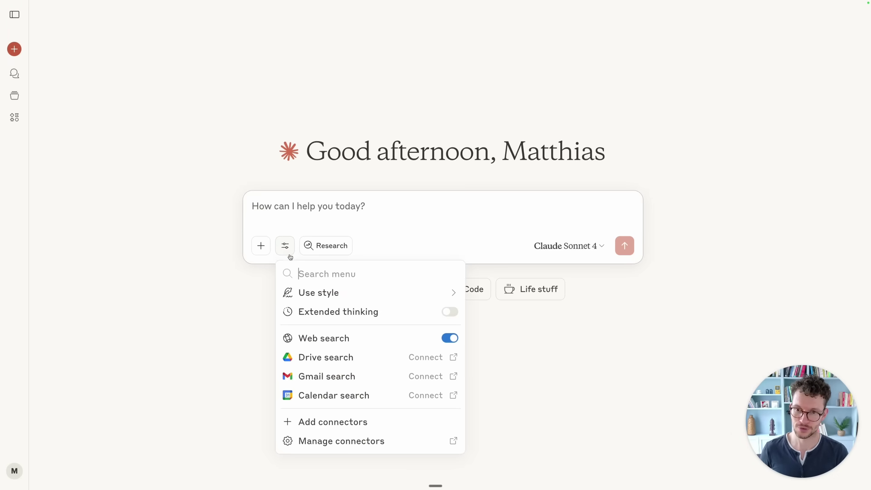
left_click(338, 422)
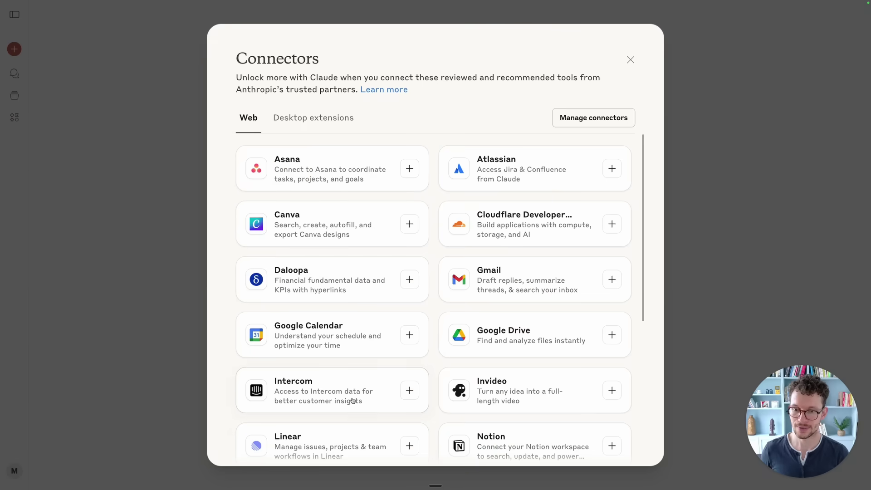
scroll(352, 393, "down", 4)
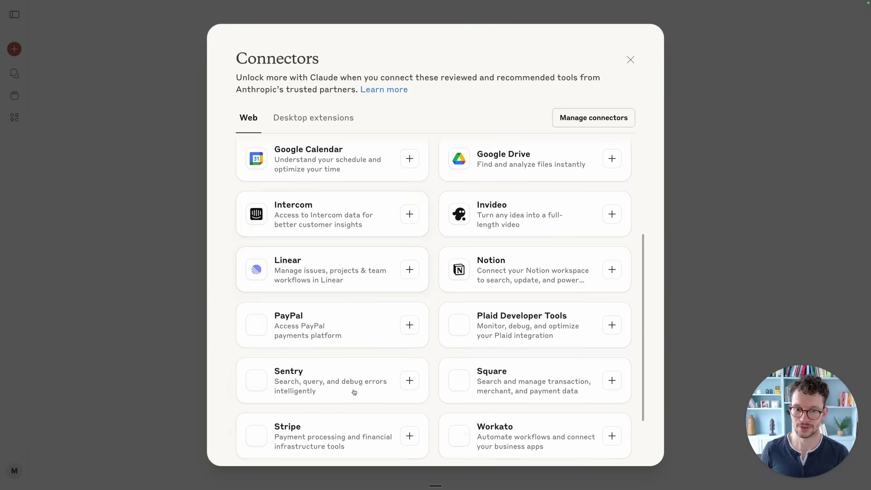
left_click(538, 267)
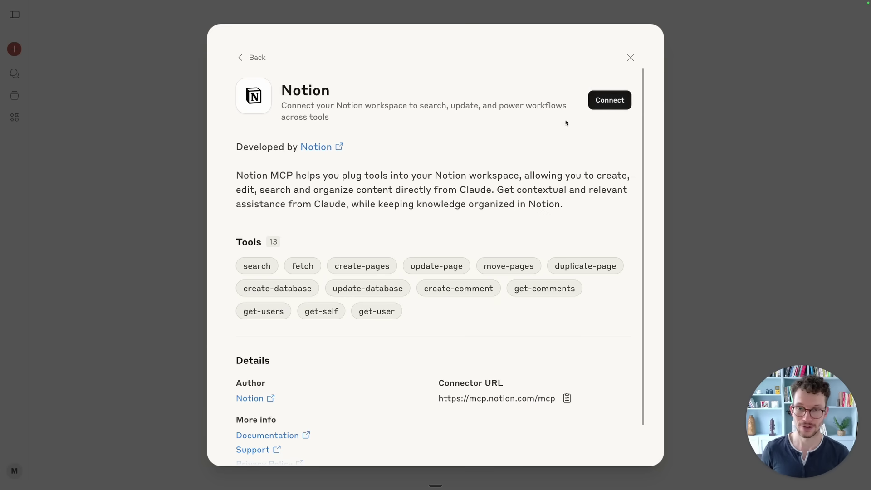
Step: Review the Notion connector's 13 tools by highlighting their names
scroll(439, 203, "down", 2)
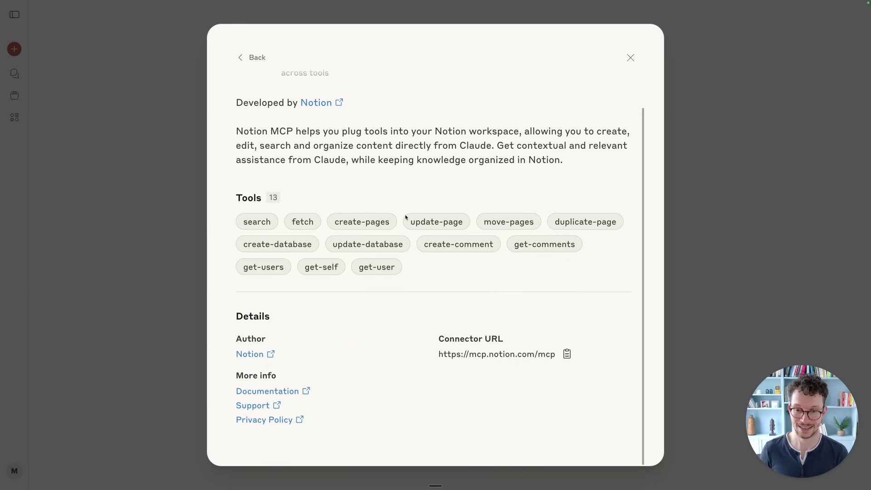
left_click_drag(249, 224, 394, 264)
left_click(399, 265)
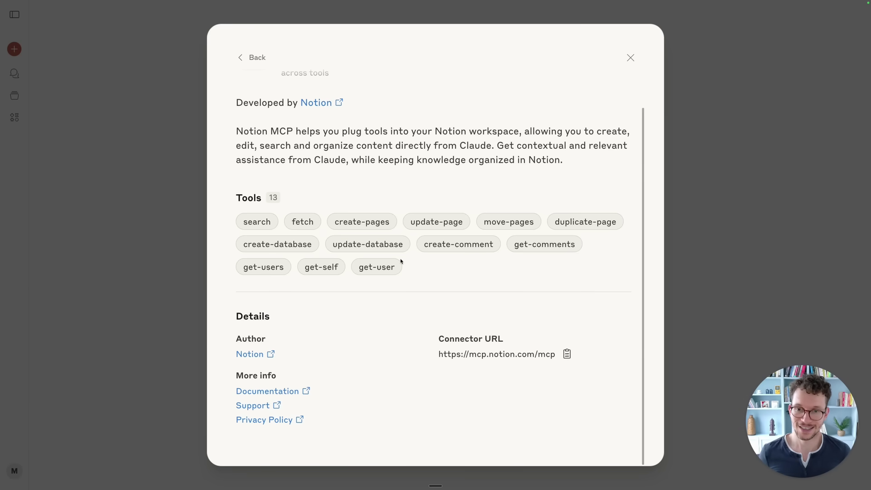
scroll(401, 261, "up", 2)
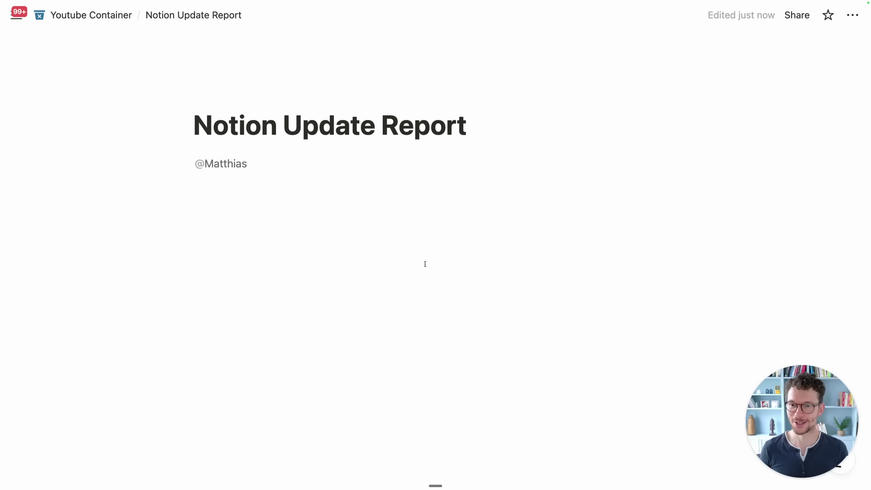
Step: Open the mentioned user's profile page from the @-mention in Notion Update Report
left_click(255, 218)
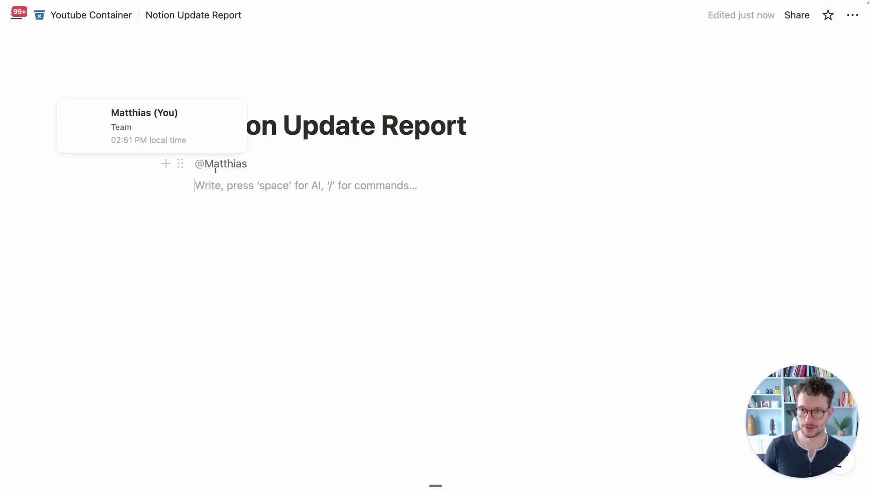
mouse_move(220, 170)
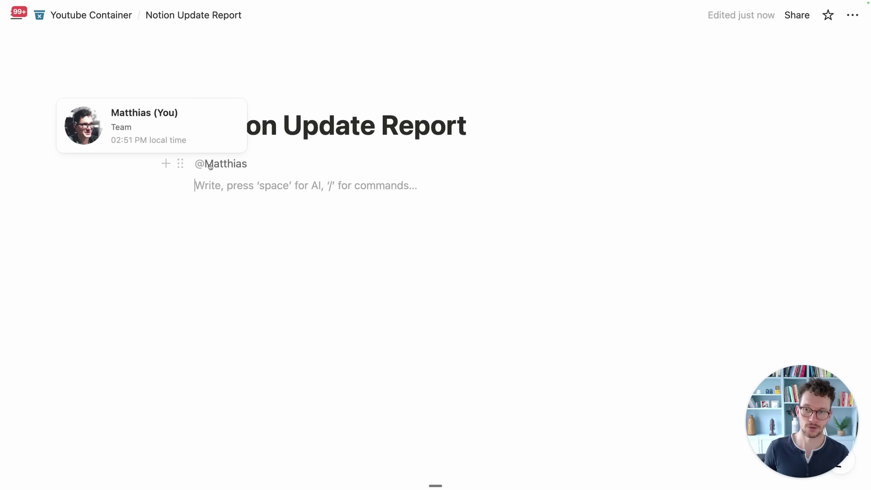
left_click(210, 165)
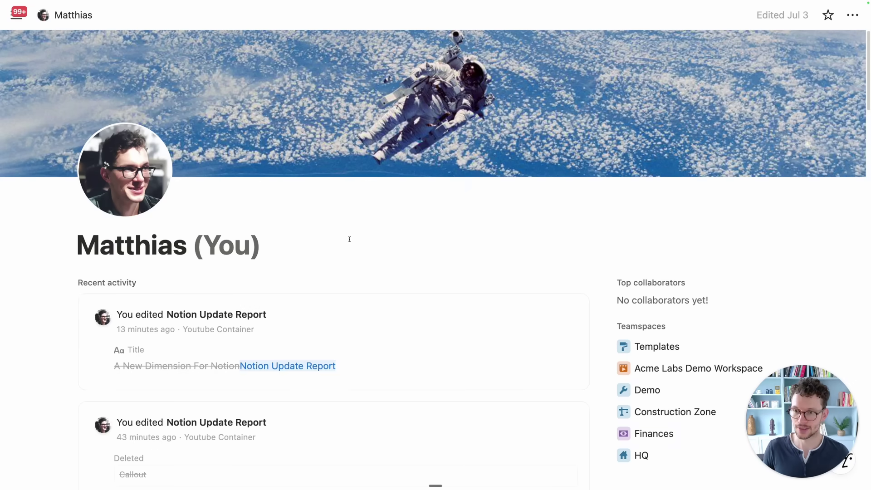
Step: Scroll the profile page and open Notion Update Report from its Recent activity list
scroll(358, 237, "down", 1)
scroll(610, 275, "down", 2)
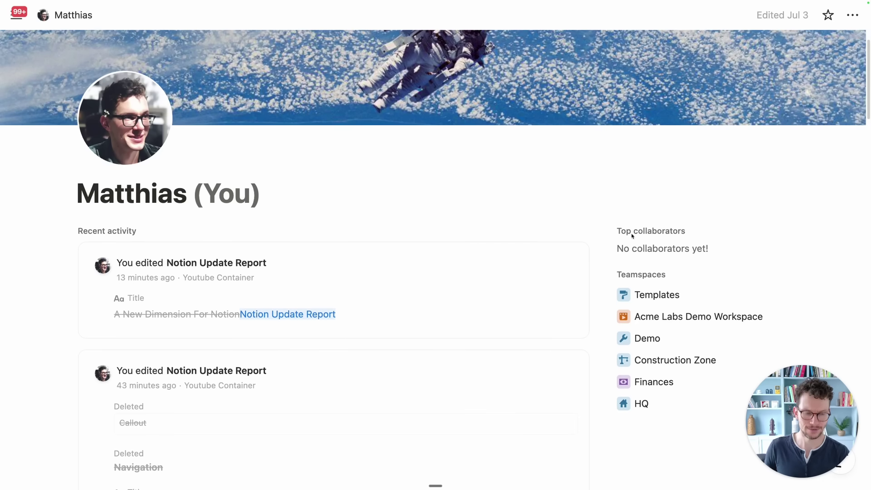
scroll(630, 245, "down", 3)
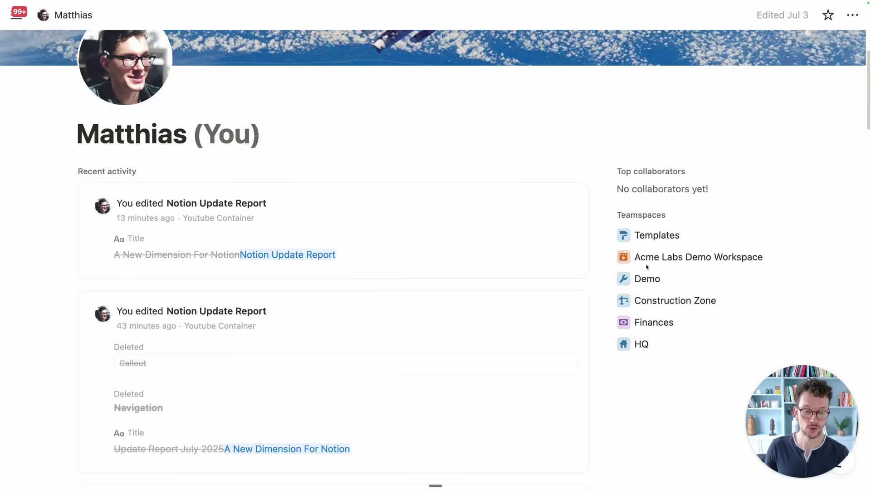
scroll(227, 232, "down", 15)
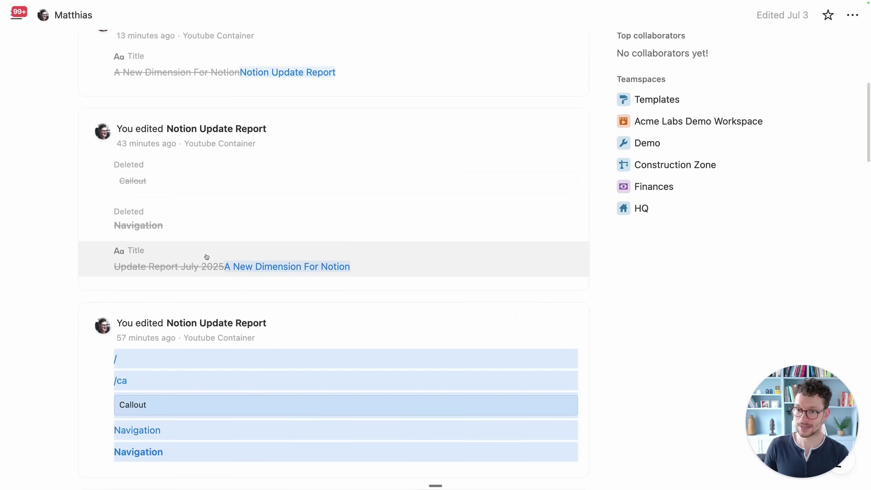
scroll(206, 257, "up", 10)
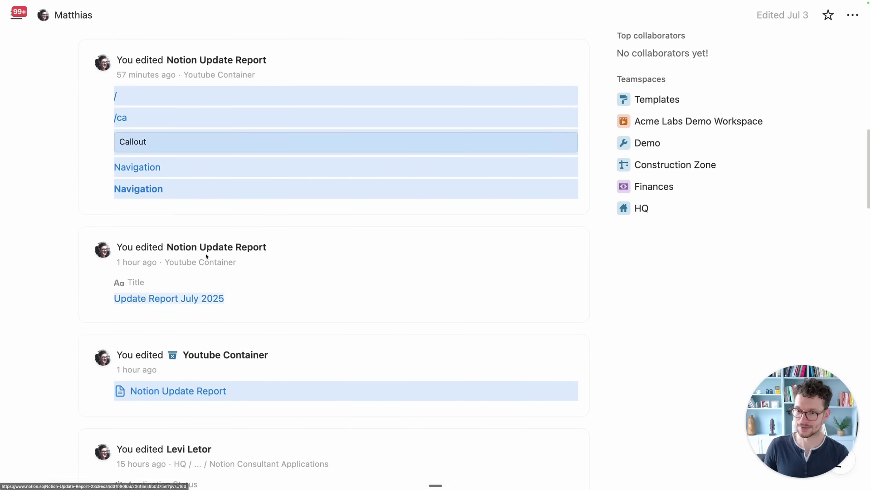
scroll(206, 257, "up", 6)
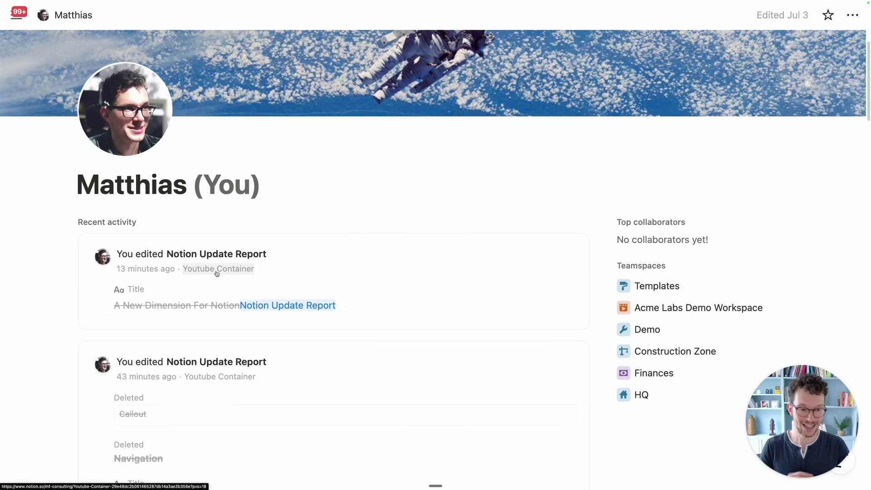
scroll(216, 273, "up", 3)
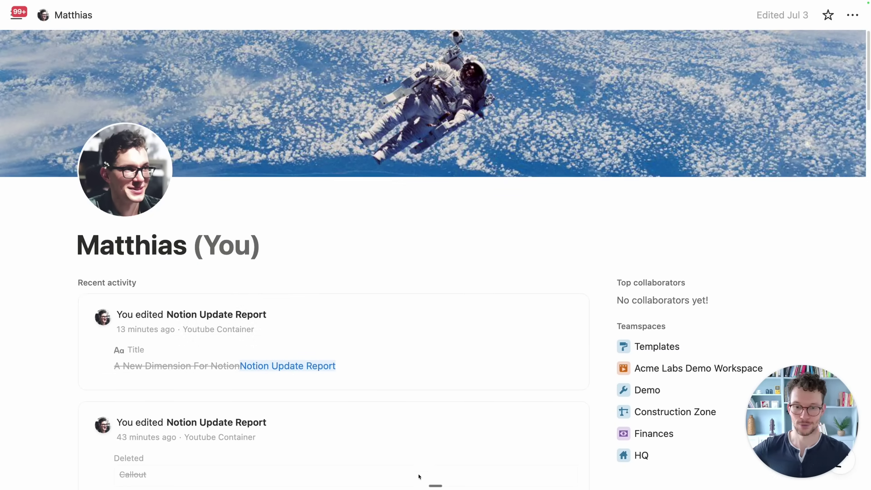
left_click(415, 460)
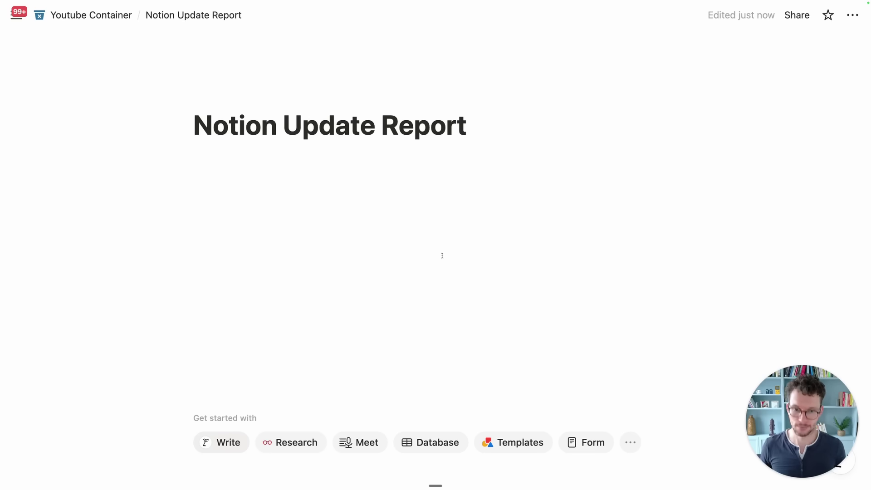
Step: Start a CSV import on the Notion Update Report page and upload Notion Mugs Sales.csv
left_click(630, 442)
left_click(606, 263)
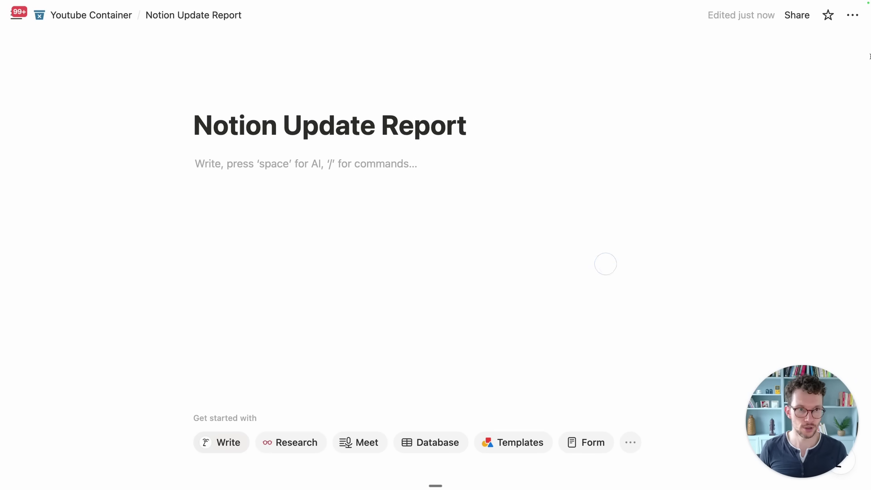
left_click(852, 15)
scroll(771, 163, "down", 5)
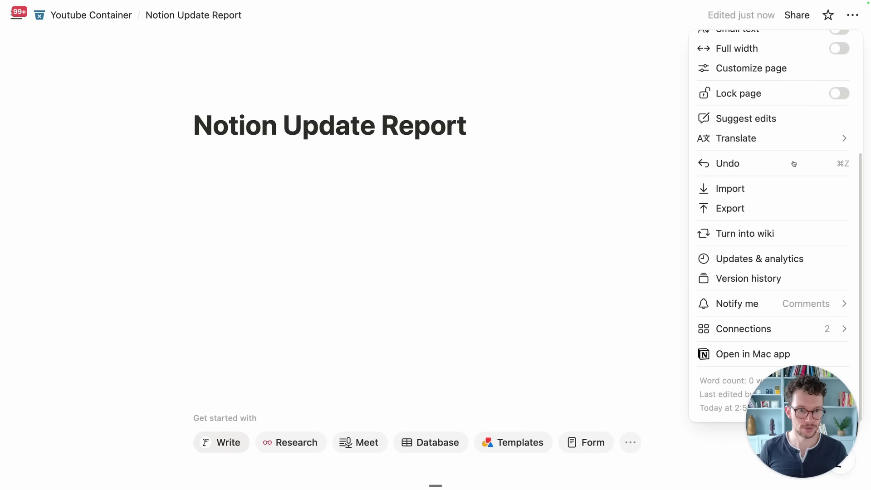
left_click(744, 196)
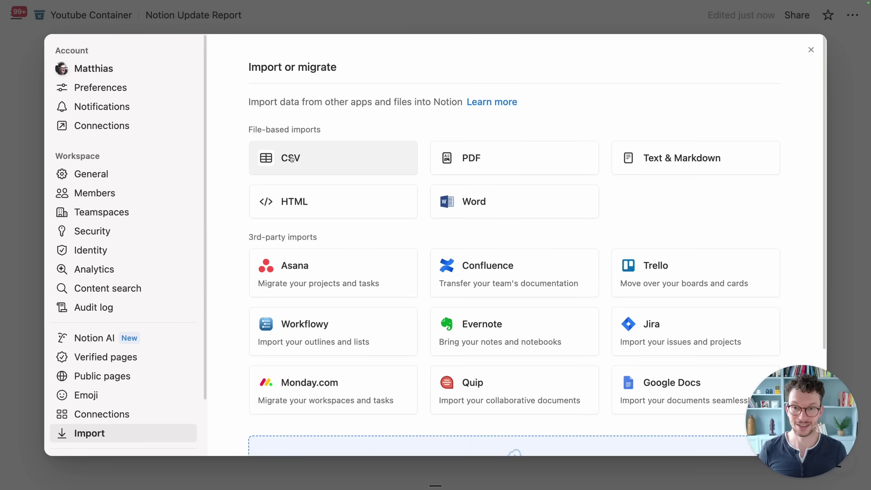
left_click(291, 158)
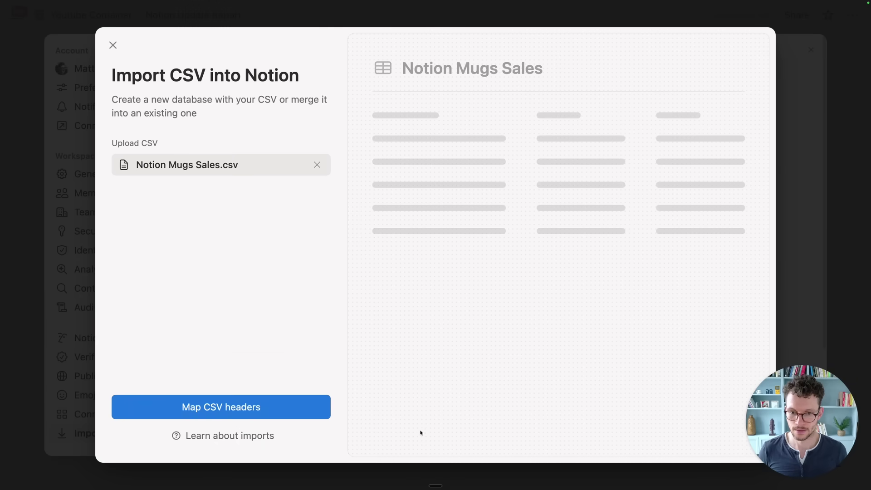
Step: Continue to Map CSV headers and review the suggested property types for each column
left_click(226, 405)
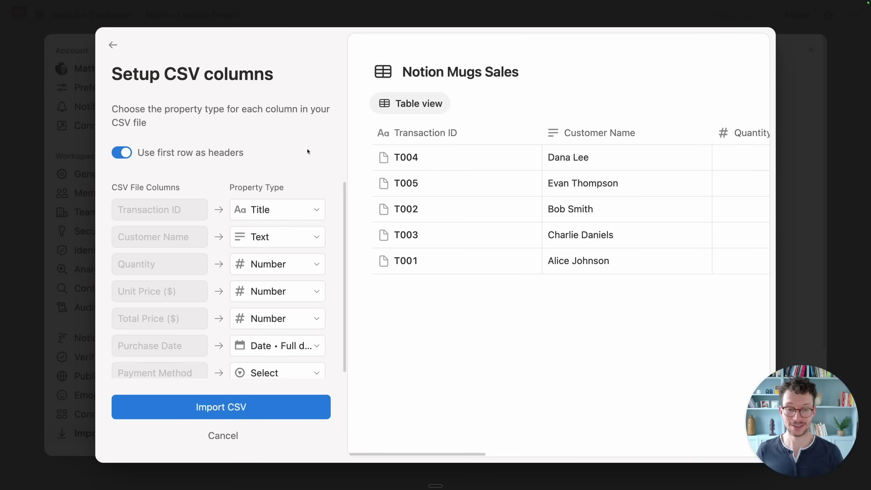
scroll(229, 250, "down", 1)
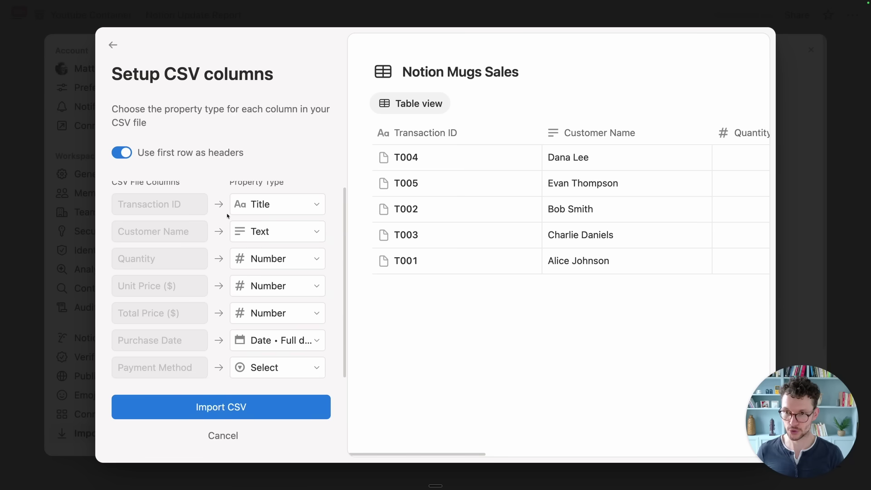
scroll(190, 204, "up", 1)
left_click_drag(243, 153, 182, 178)
left_click(166, 187)
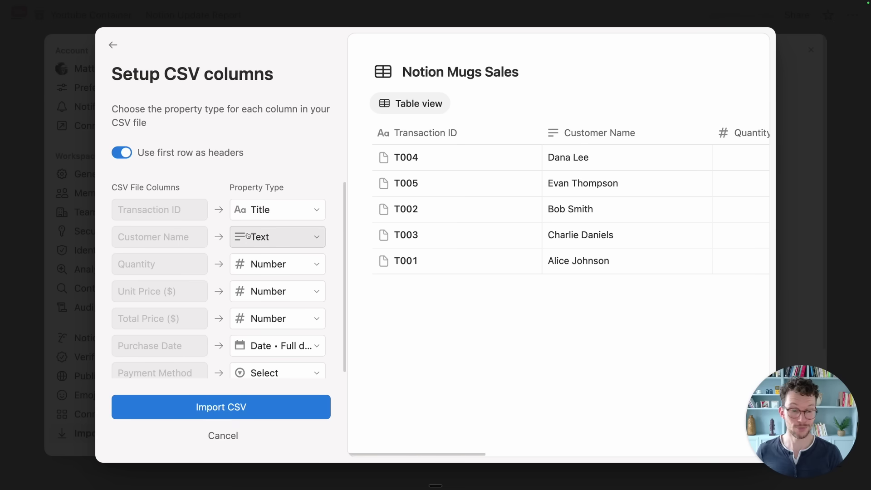
scroll(248, 235, "down", 1)
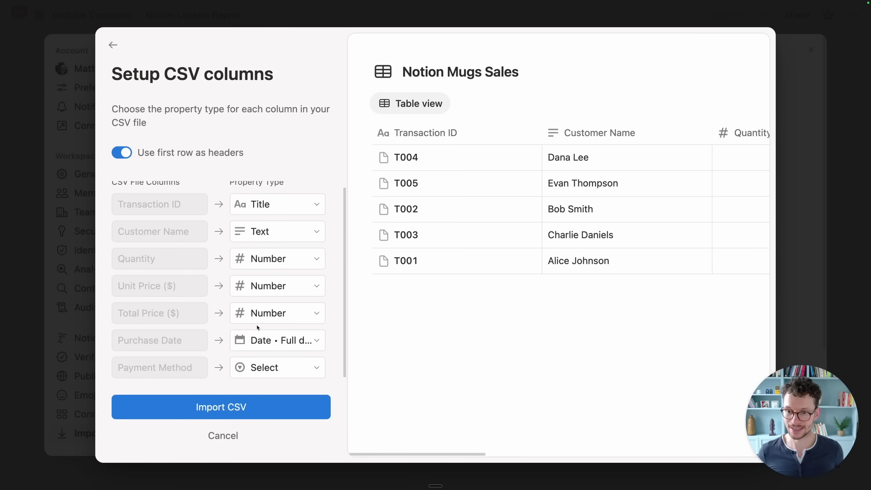
Step: Keep Unit Price as Number and scroll across the remaining column mappings
left_click(267, 293)
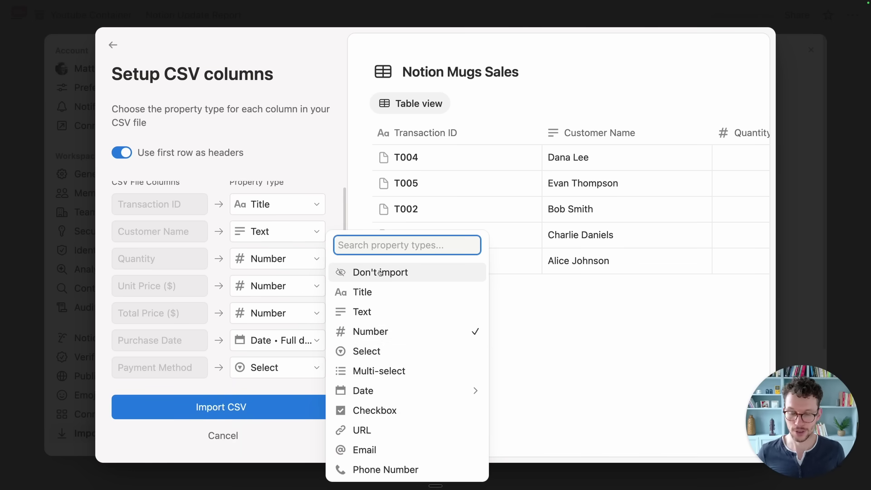
left_click(287, 162)
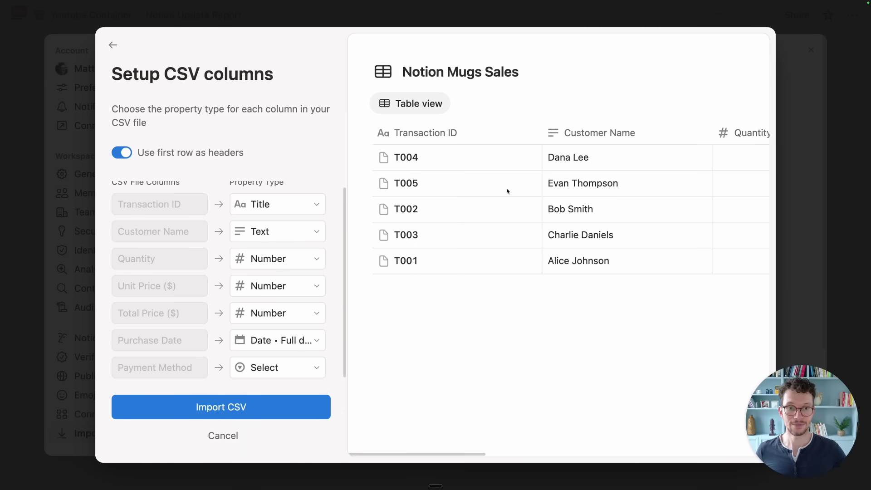
scroll(507, 191, "right", 10)
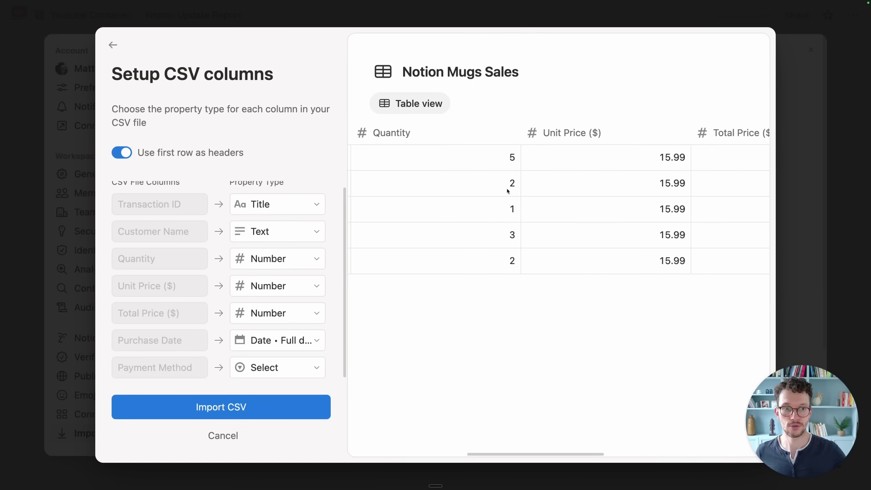
scroll(507, 191, "right", 10)
scroll(507, 191, "right", 3)
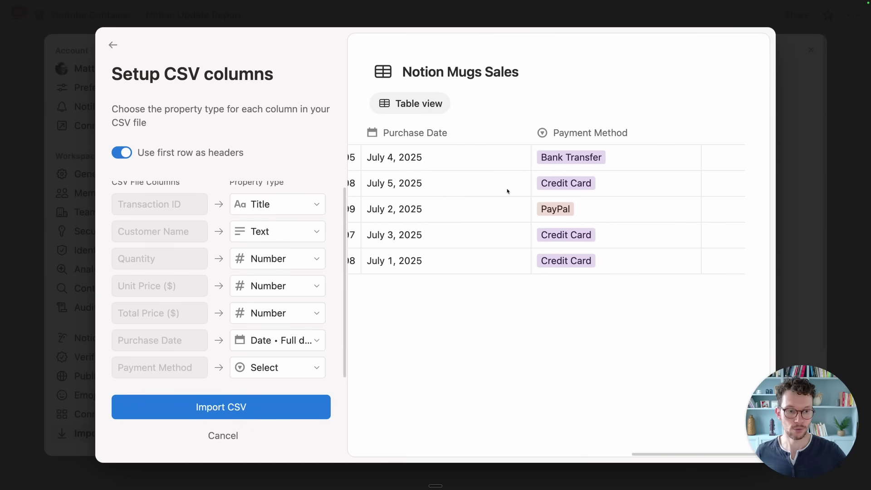
scroll(507, 191, "left", 15)
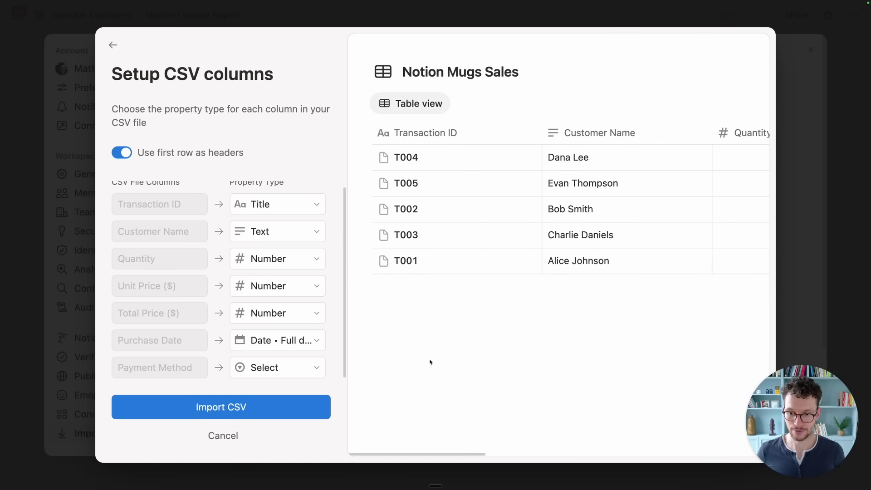
Step: Import the CSV as a new database and bring up Merge with CSV for Notion Mugs Sales
left_click(257, 409)
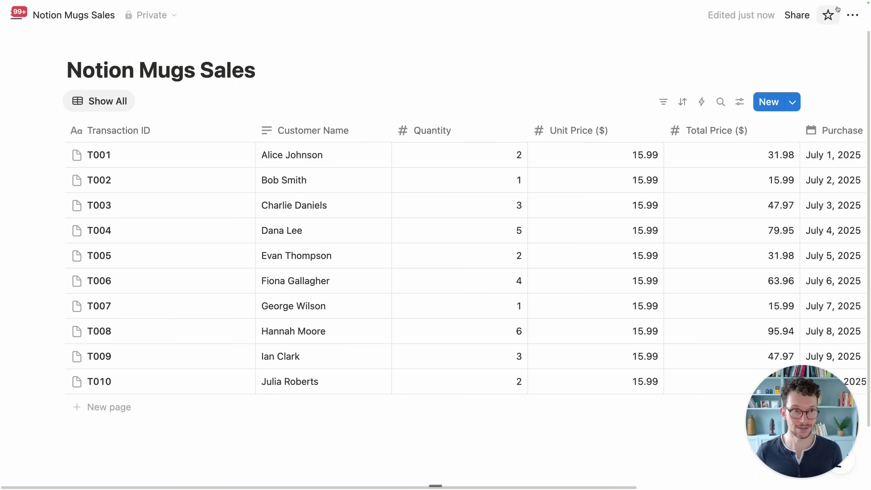
left_click(852, 15)
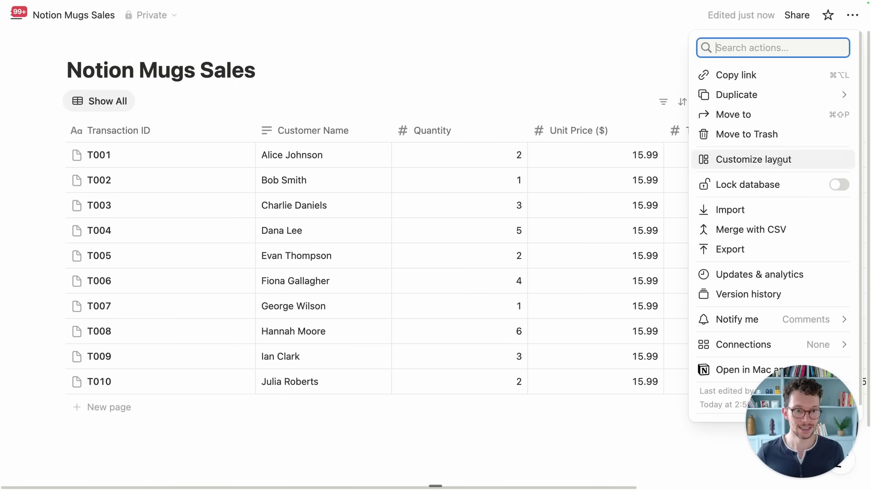
left_click(744, 230)
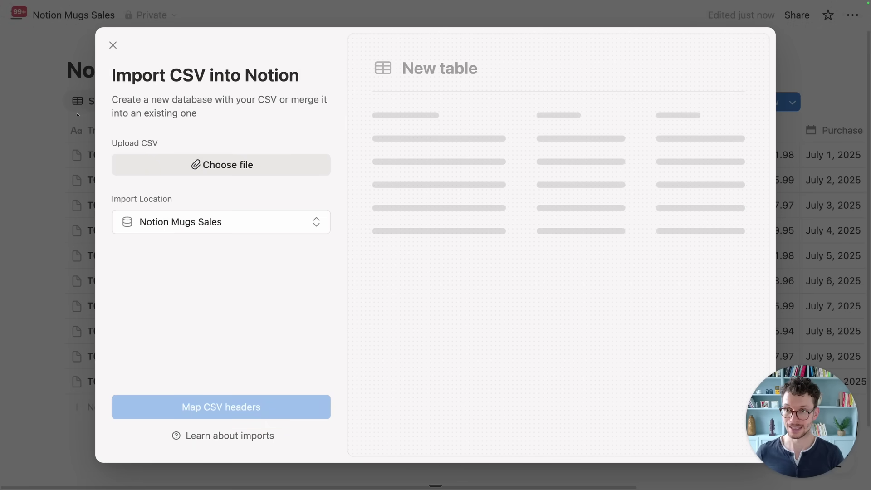
Step: Dismiss the merge dialog without importing, then narrow the Customer Name and Quantity columns
left_click(61, 110)
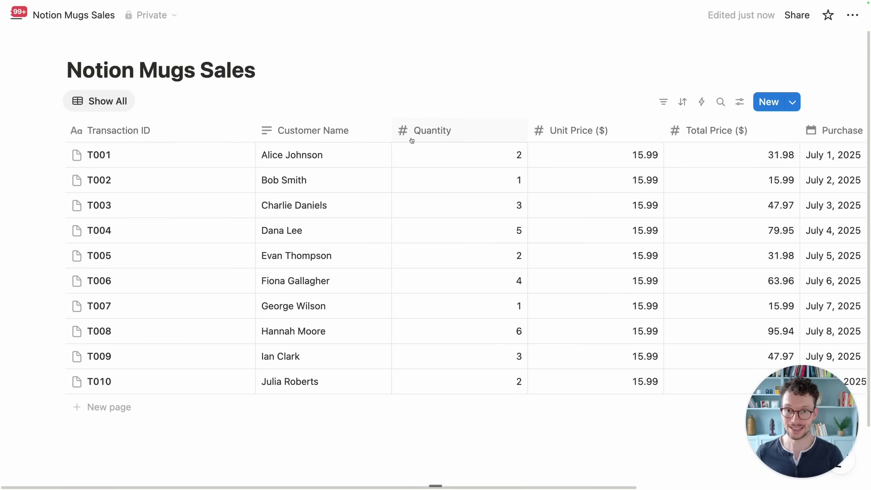
left_click_drag(390, 131, 366, 131)
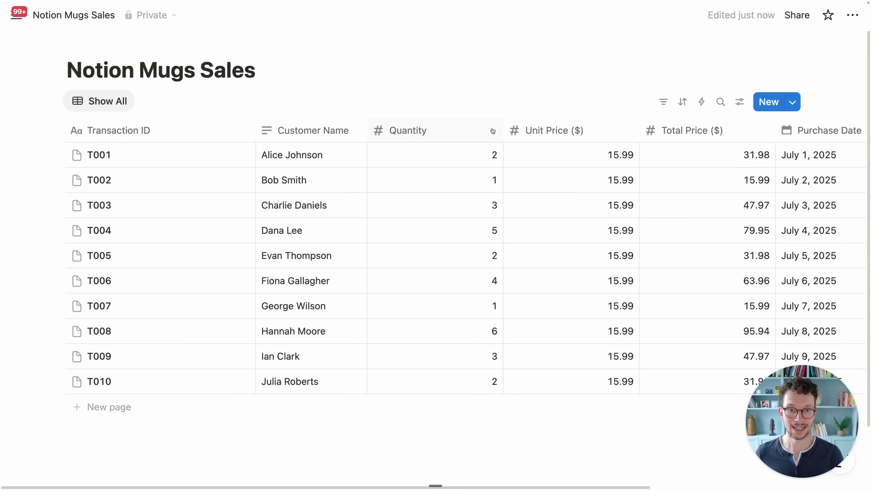
left_click_drag(503, 130, 450, 130)
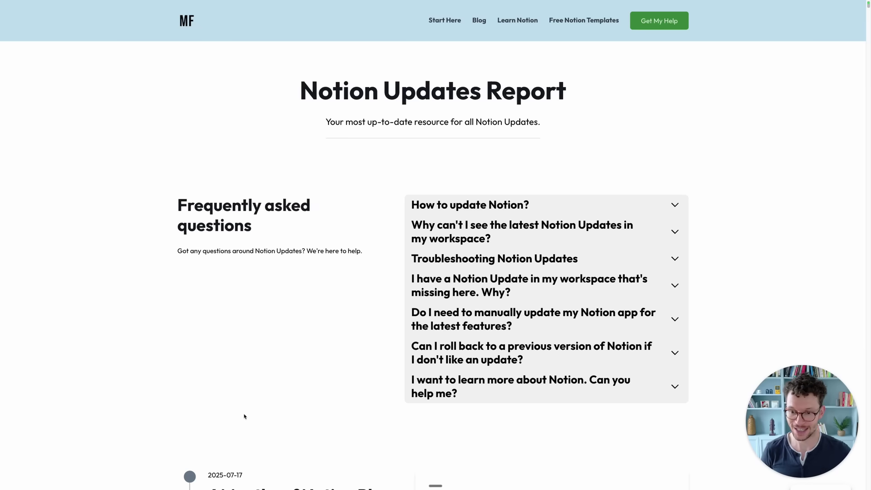
Step: Scroll through the Notion Updates Report timeline, then down the home page to the Goodbye Chaos section
scroll(244, 416, "down", 10)
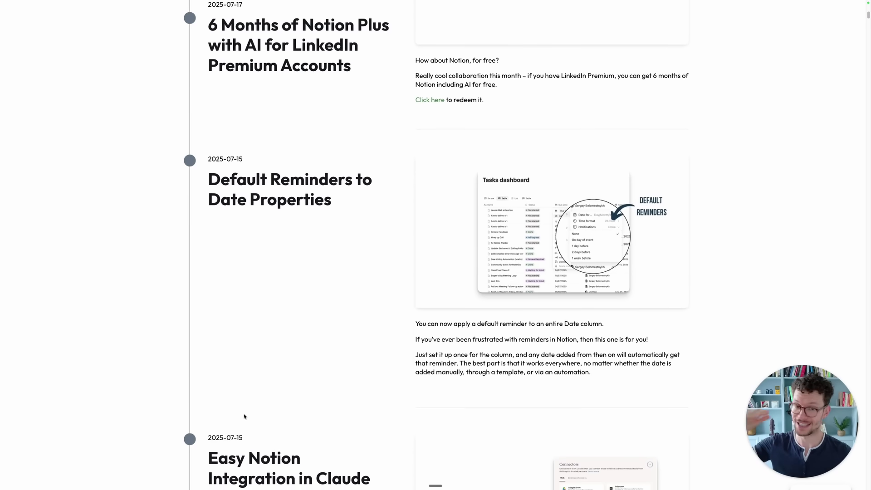
scroll(244, 417, "down", 20)
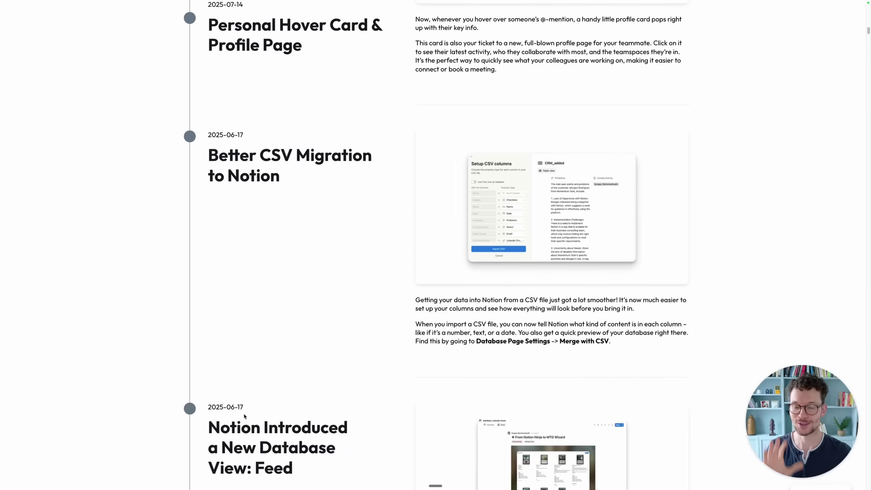
scroll(244, 416, "down", 15)
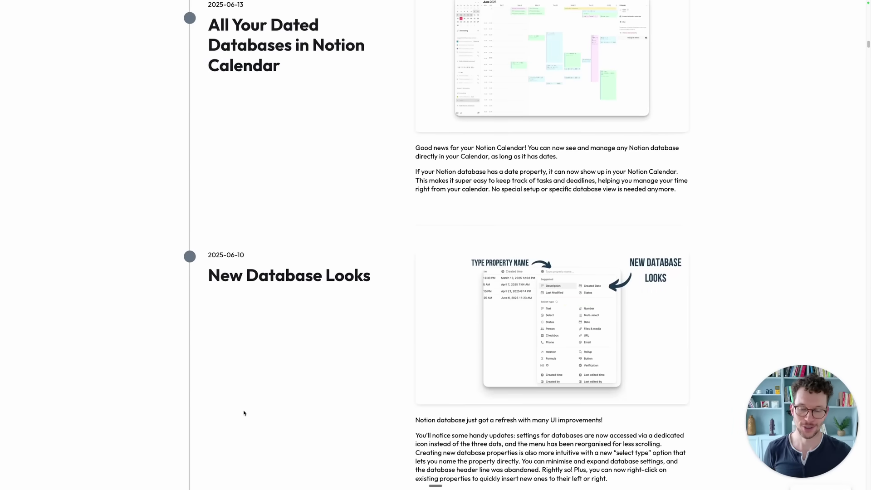
scroll(244, 412, "down", 12)
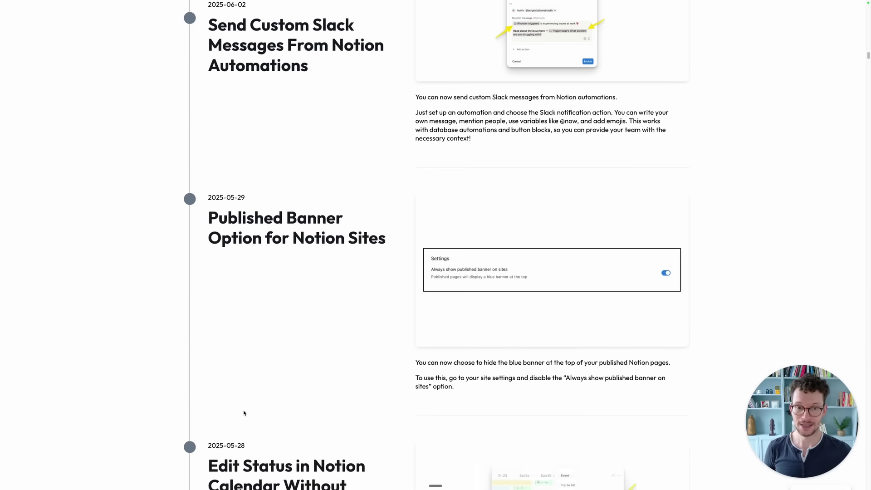
scroll(244, 412, "up", 20)
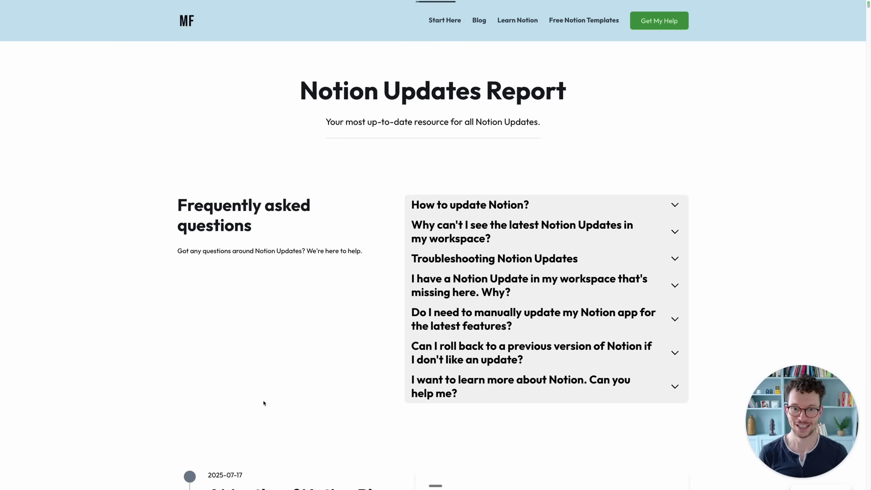
scroll(264, 403, "down", 10)
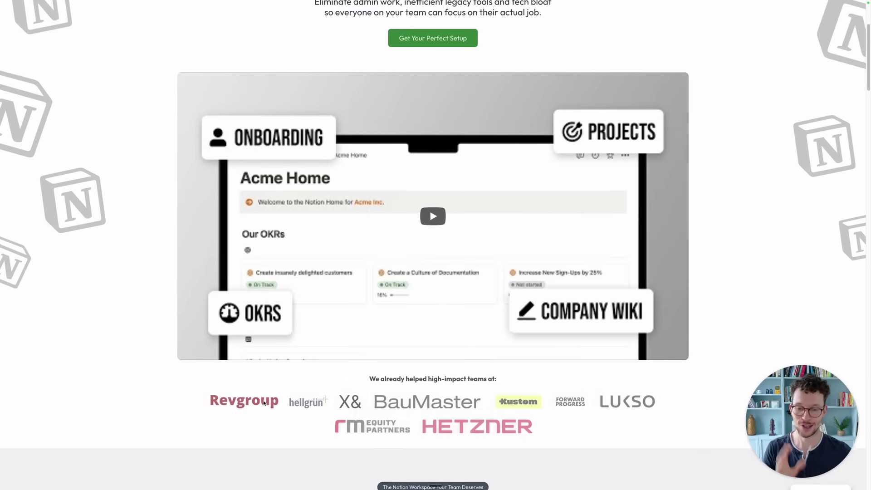
scroll(264, 403, "down", 3)
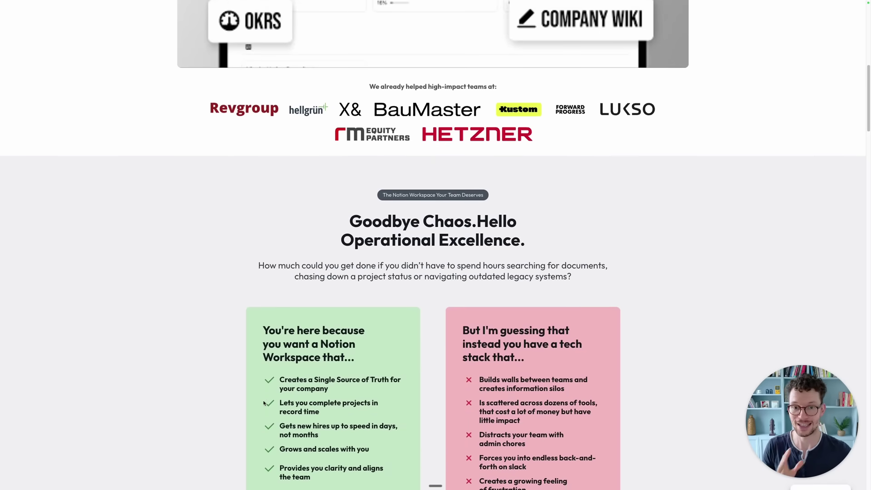